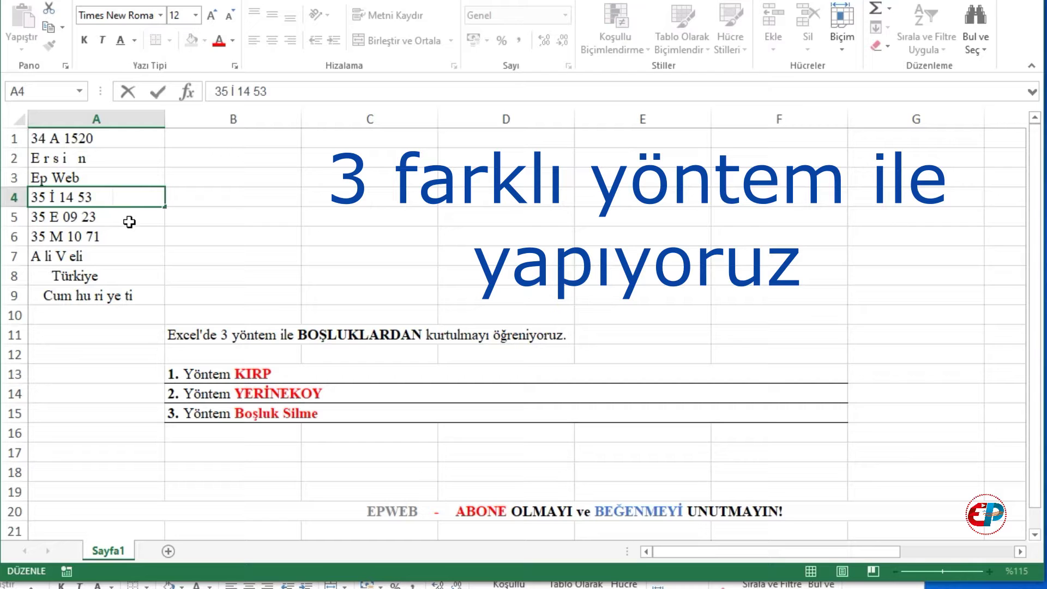
# - Inspect the text entries in cells A5 through A9 for leading, inner and trailing spaces
pyautogui.doubleClick(131, 220)
pyautogui.doubleClick(133, 236)
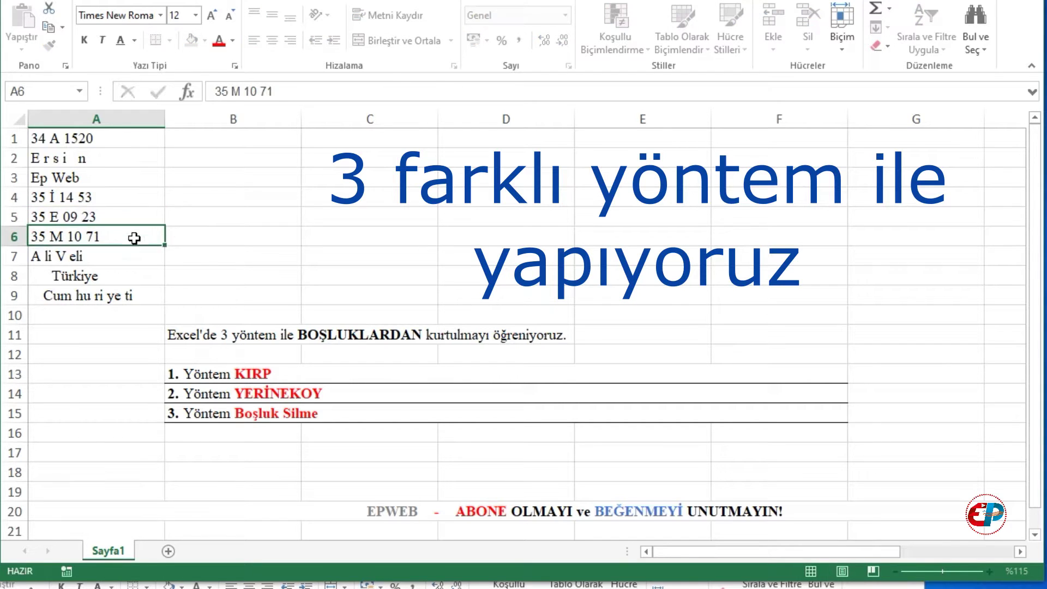
pyautogui.doubleClick(135, 261)
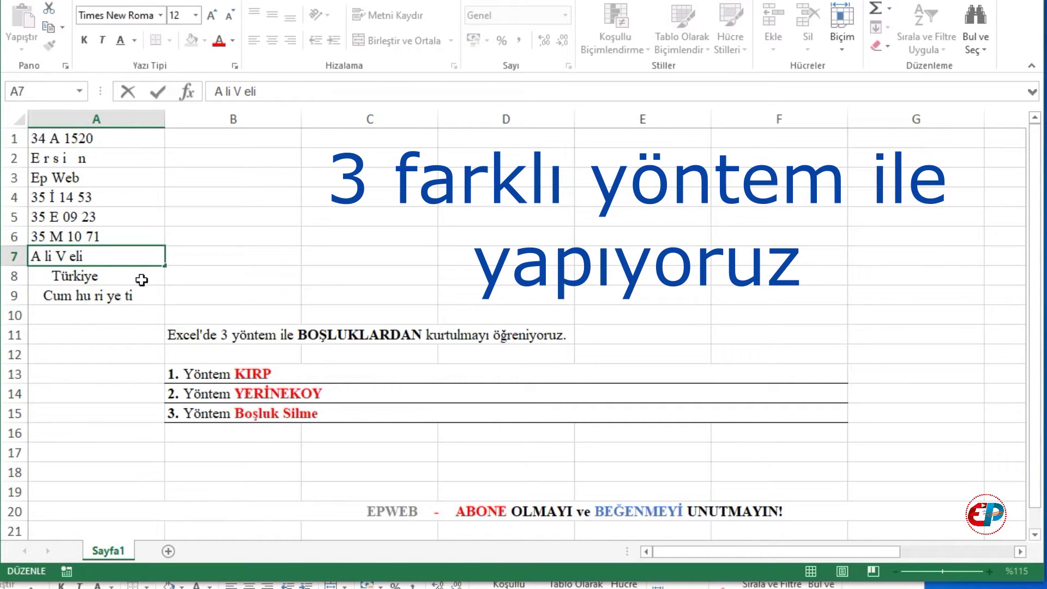
pyautogui.click(141, 278)
pyautogui.doubleClick(146, 299)
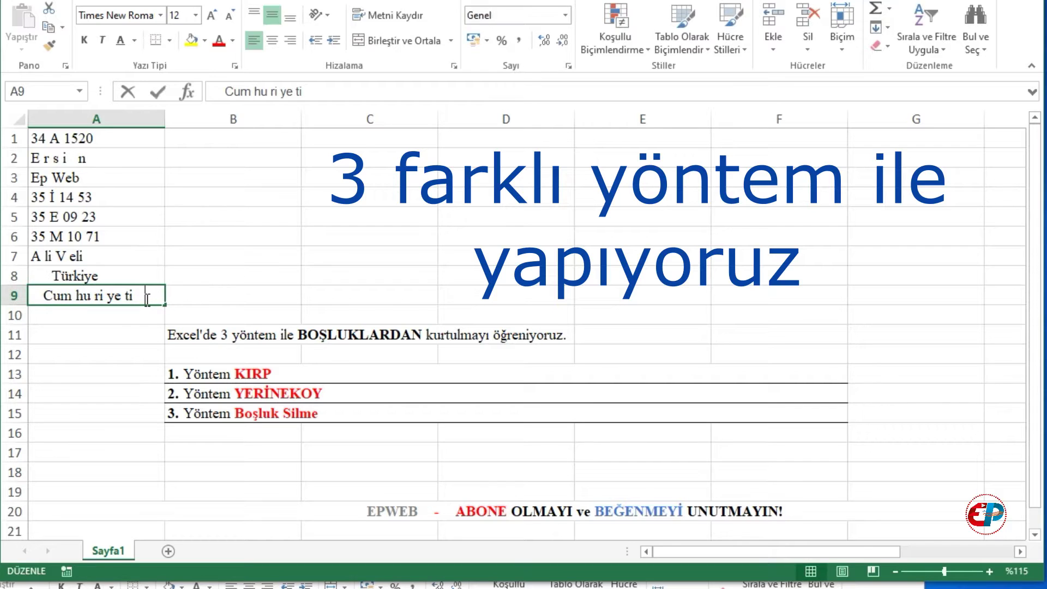
# - Enter the note "Hücrelerin başında ortasında ve sonunda boşluklar var" in cell B10
pyautogui.click(277, 320)
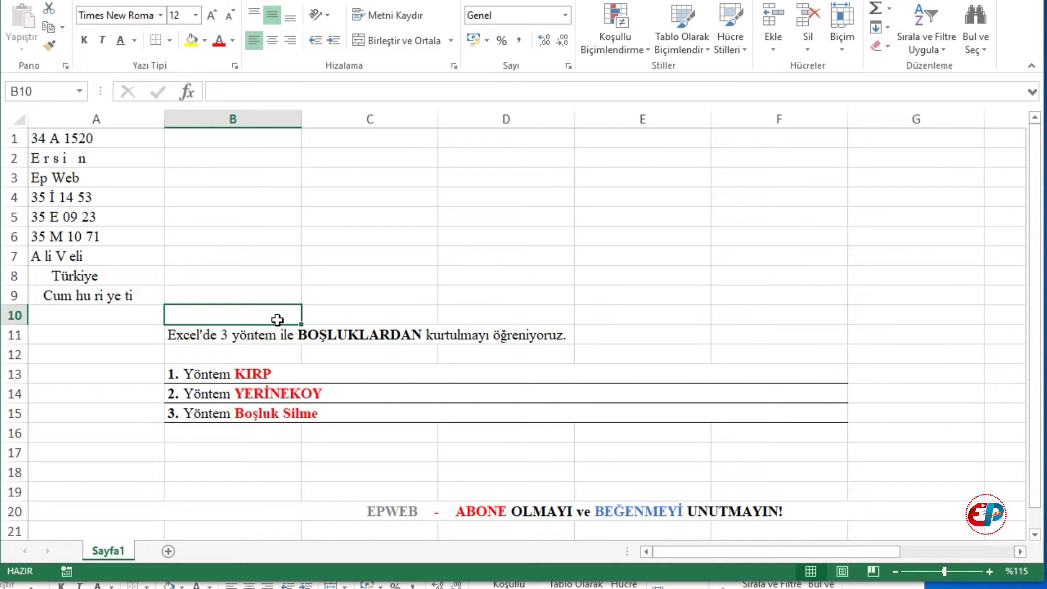
pyautogui.write('Hücr')
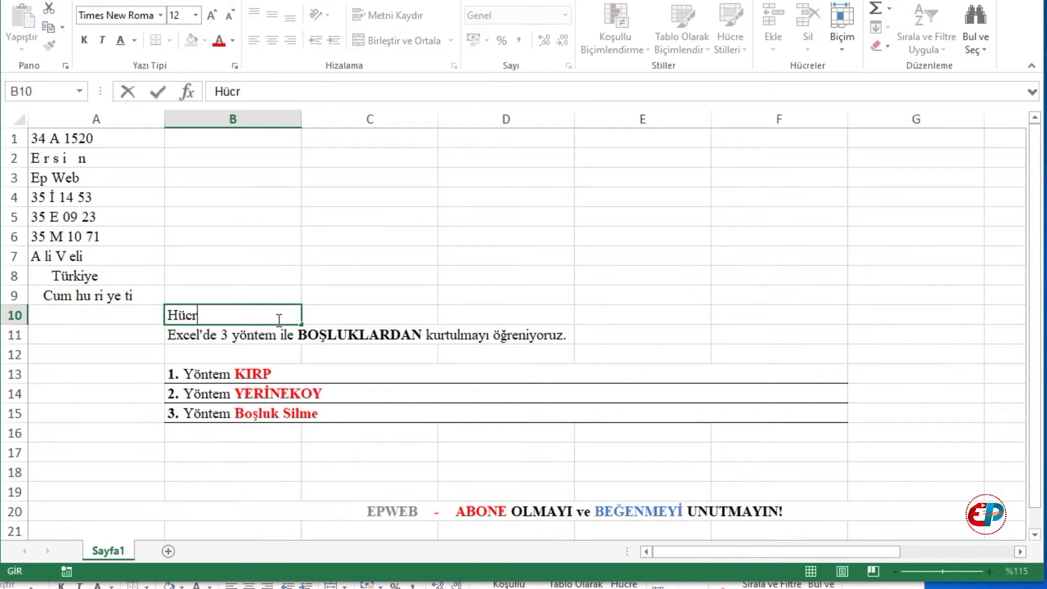
pyautogui.write('elirin başında ortasında ve sonunda boşluklar var')
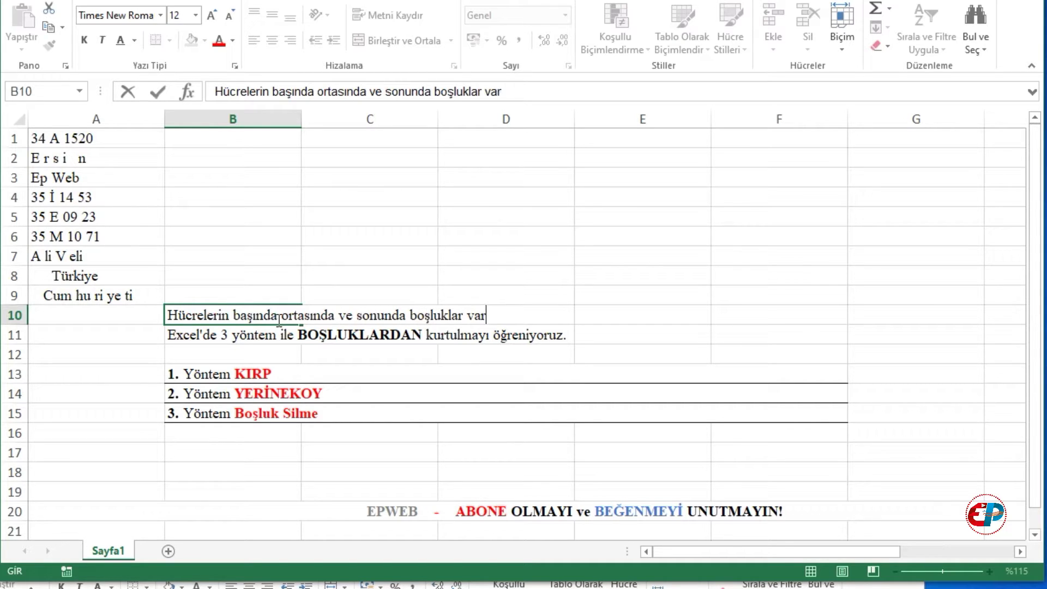
pyautogui.click(611, 329)
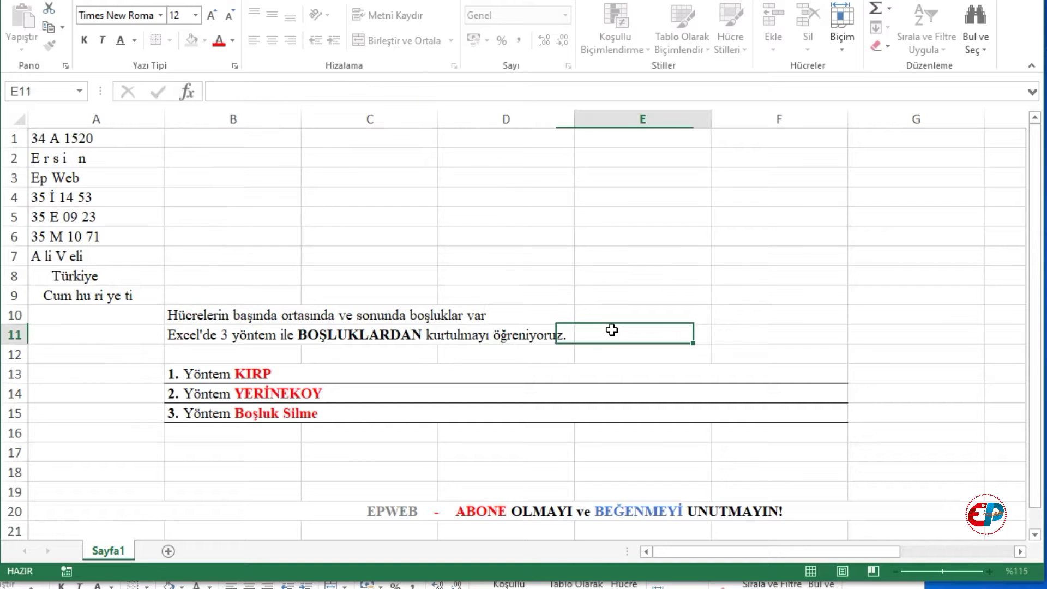
# - Enter the formula =KIRP(A1) in cell B1 to trim the spaces of the first entry
pyautogui.click(213, 376)
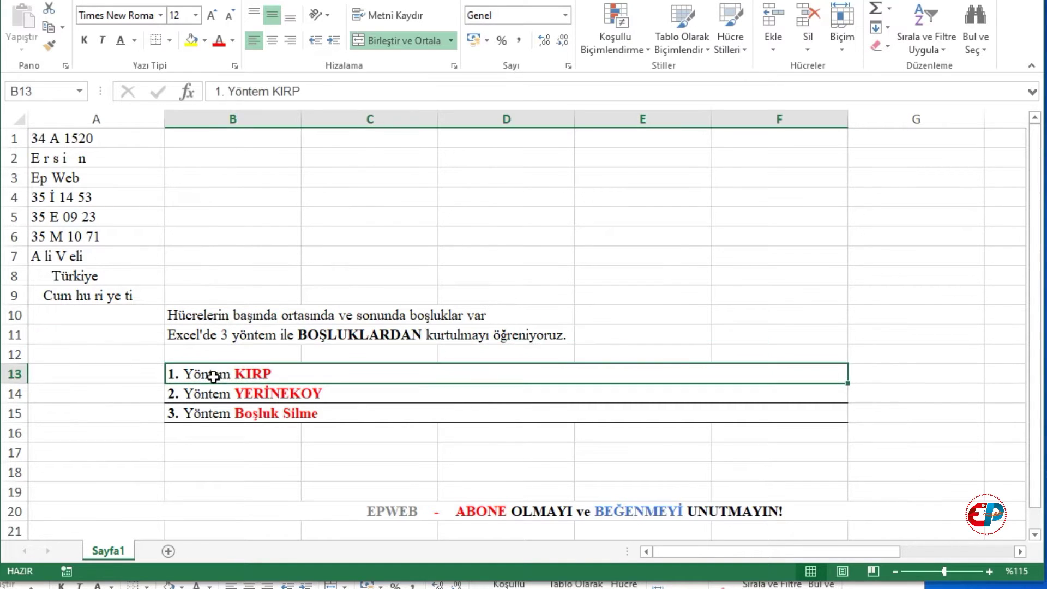
pyautogui.doubleClick(223, 143)
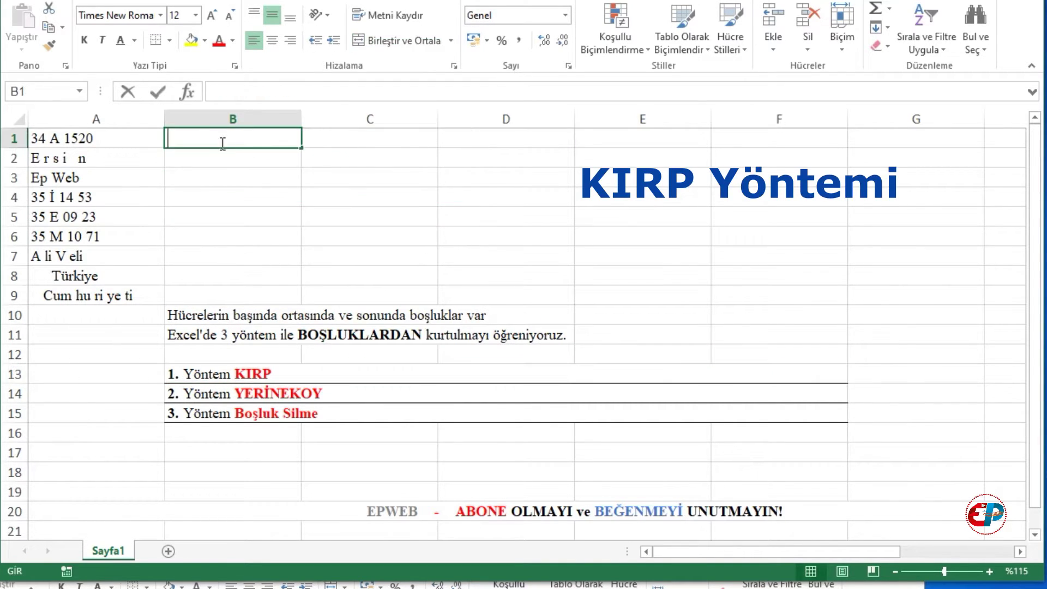
pyautogui.write('=')
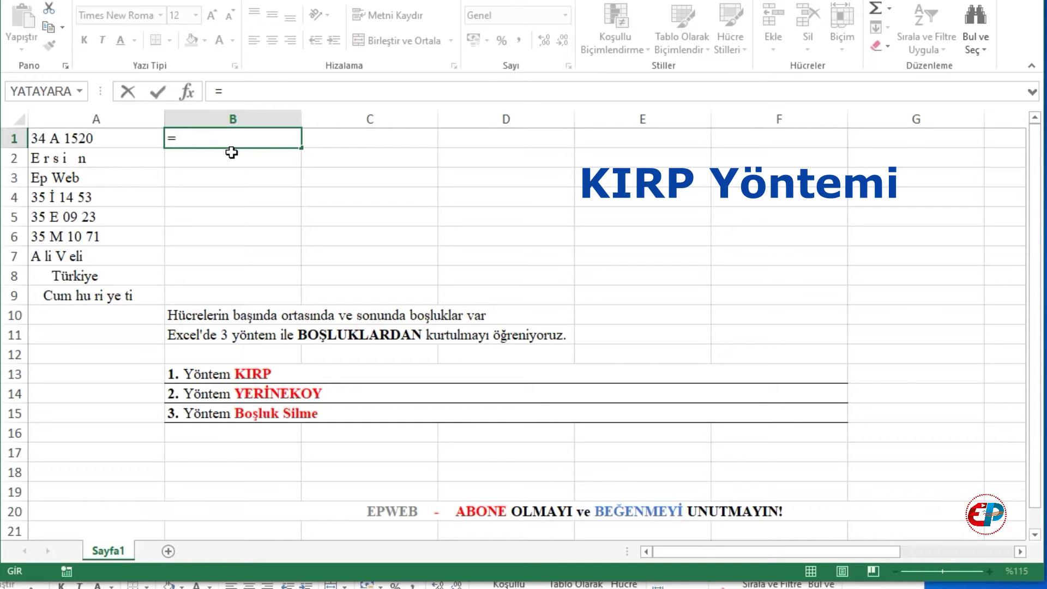
pyautogui.write('KIRP')
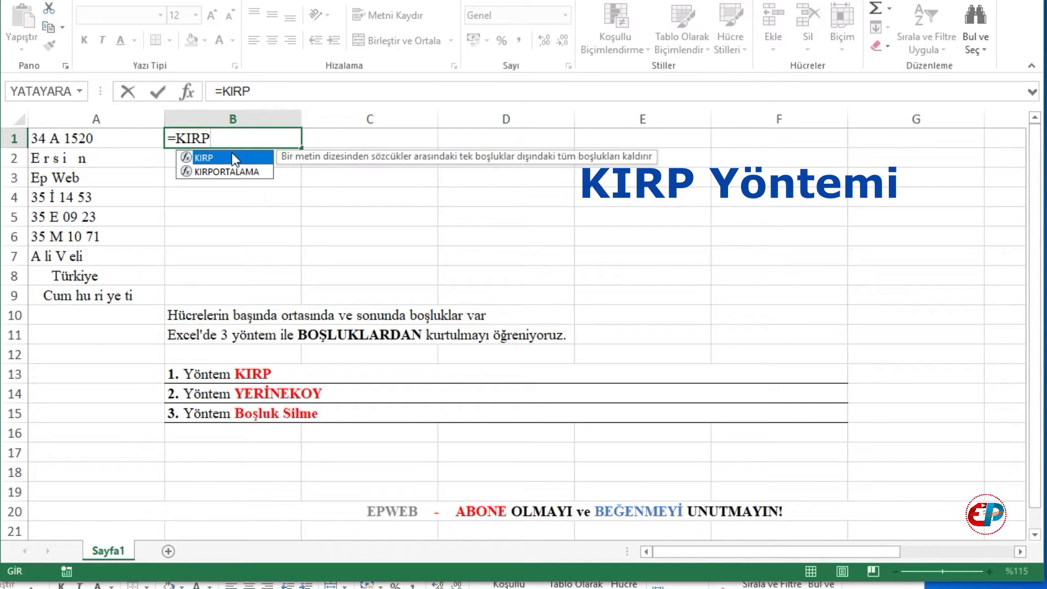
pyautogui.doubleClick(232, 158)
pyautogui.write('A')
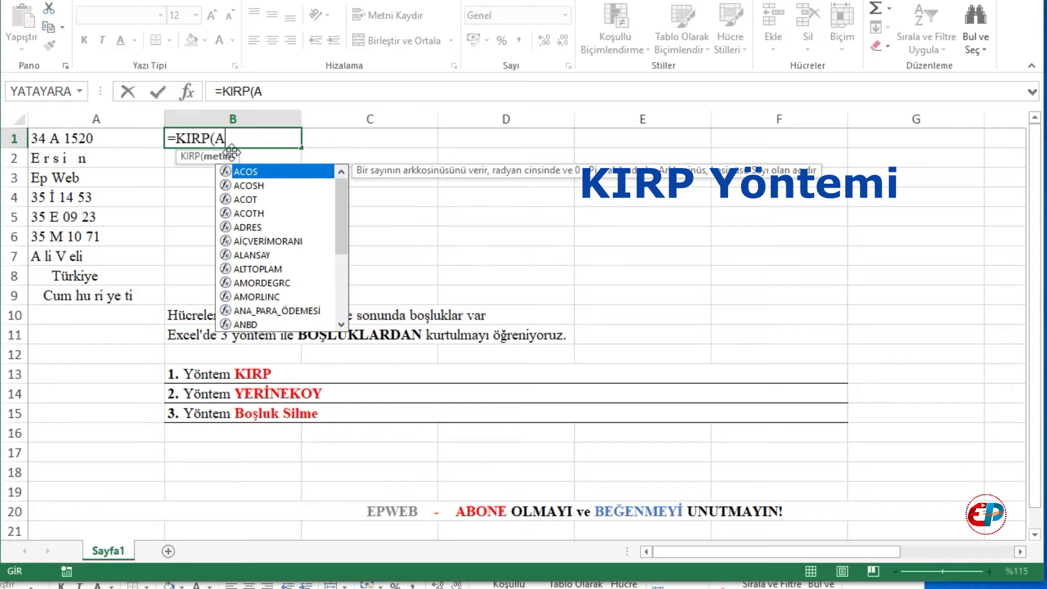
pyautogui.write('1)')
pyautogui.press('Return')
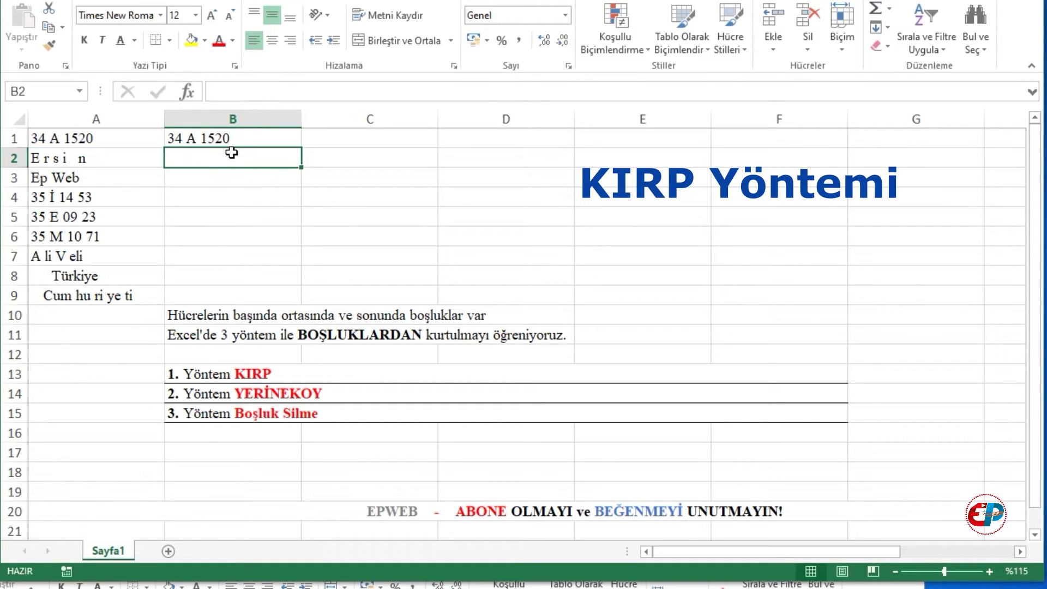
# - Compare A1 with its trimmed copy in B1 and fill the KIRP formula down through B9
pyautogui.doubleClick(123, 140)
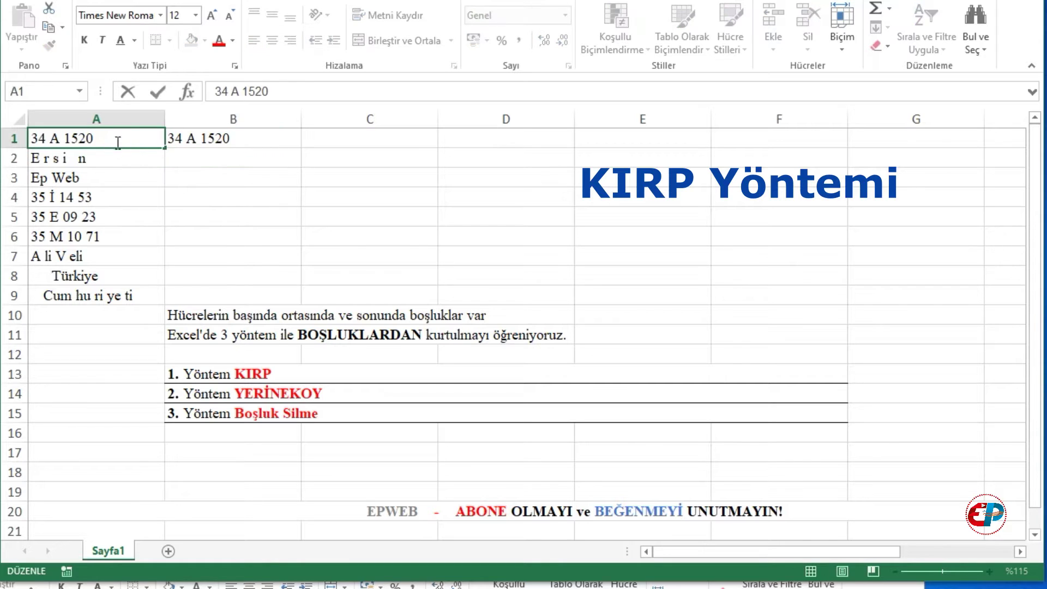
pyautogui.doubleClick(239, 139)
pyautogui.click(257, 159)
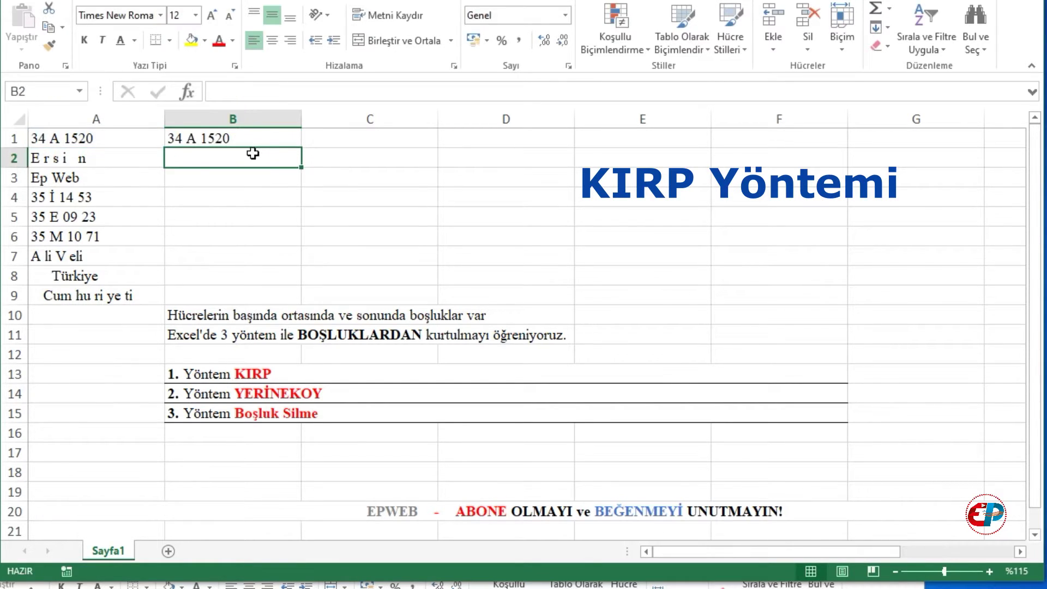
pyautogui.click(202, 143)
pyautogui.moveTo(300, 149); pyautogui.dragTo(291, 311)
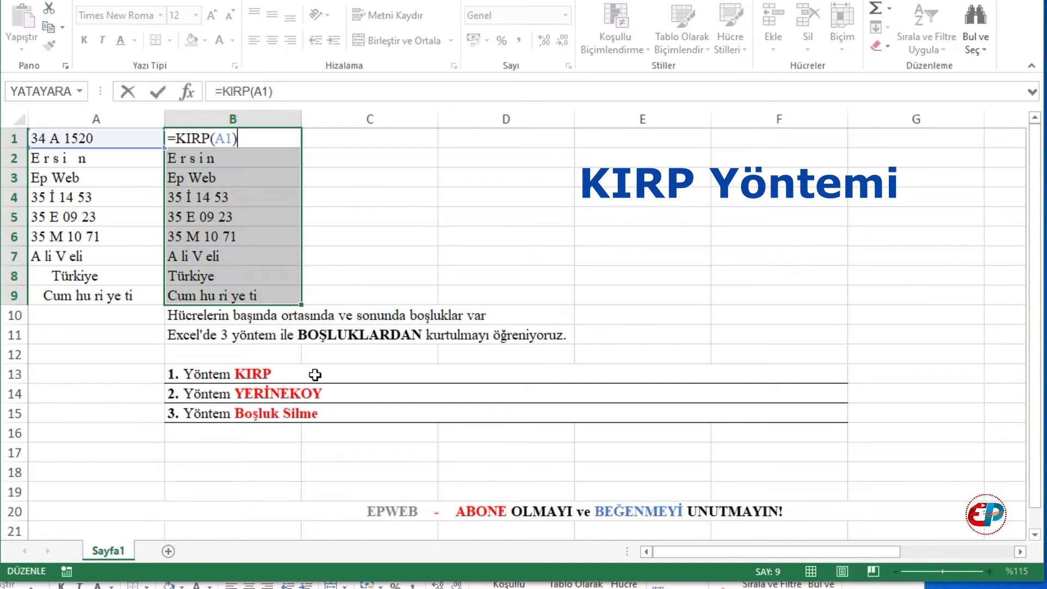
pyautogui.press('Escape')
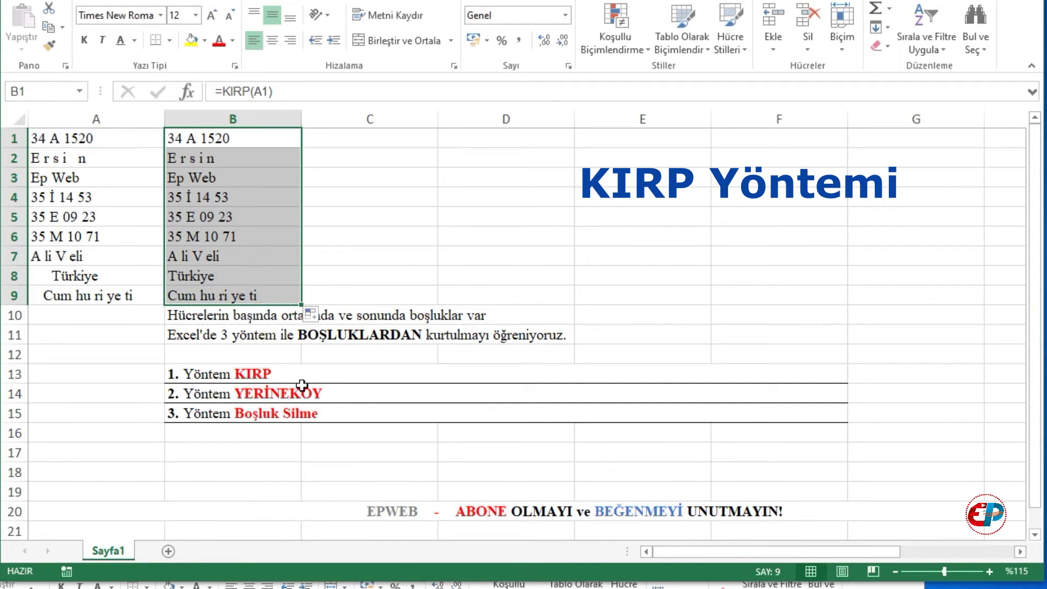
# - Append "bu yöntem ile baştaki ve sondaki boşluklar silinir ve sayılarda işe yaramaz" to the KIRP method line in B13
pyautogui.doubleClick(281, 376)
pyautogui.write('b')
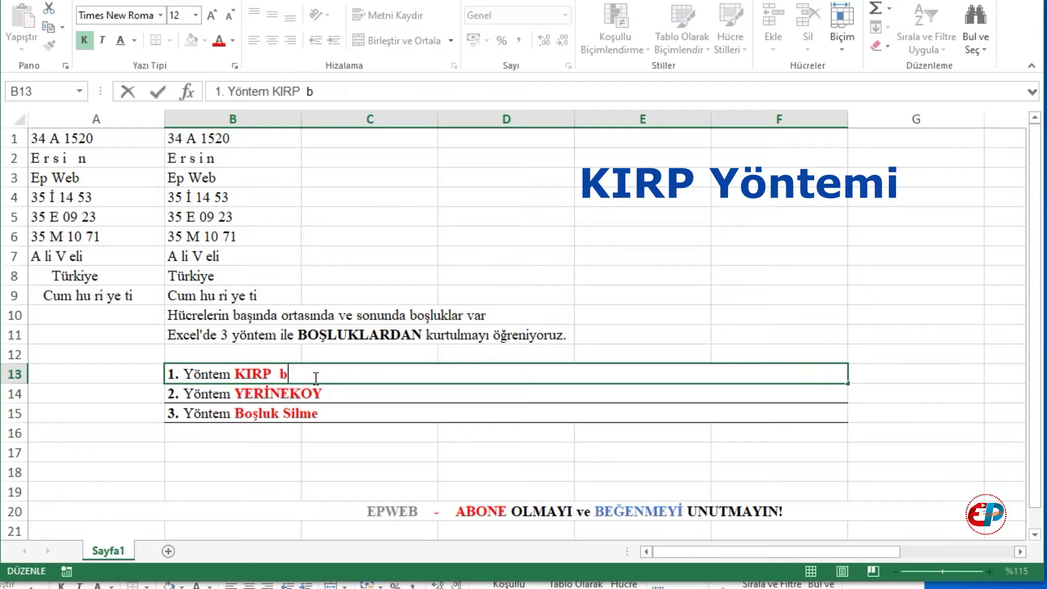
pyautogui.write('u yöntem ile ')
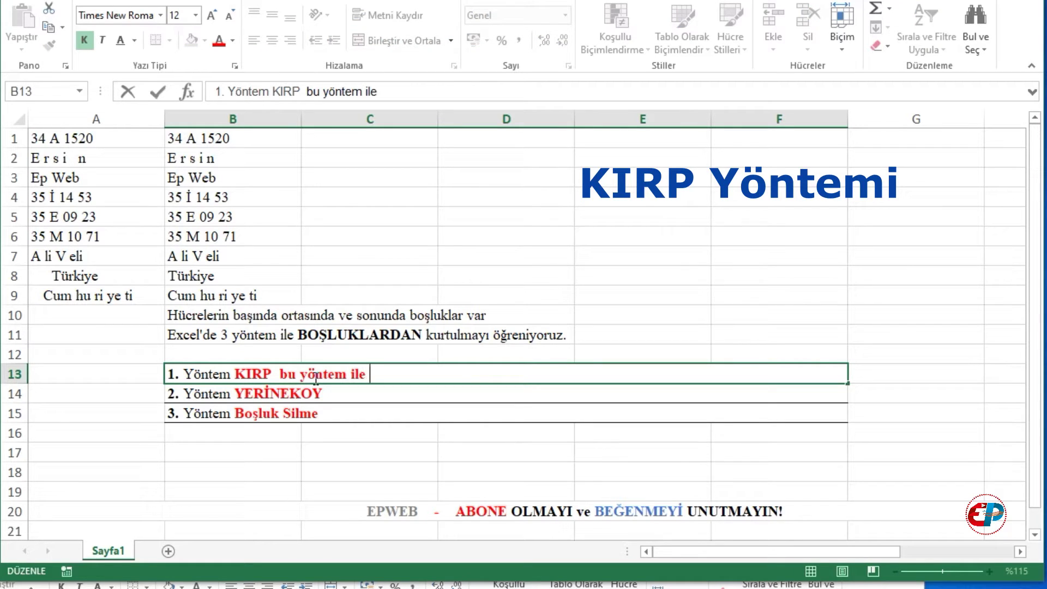
pyautogui.write('baştaki ve s')
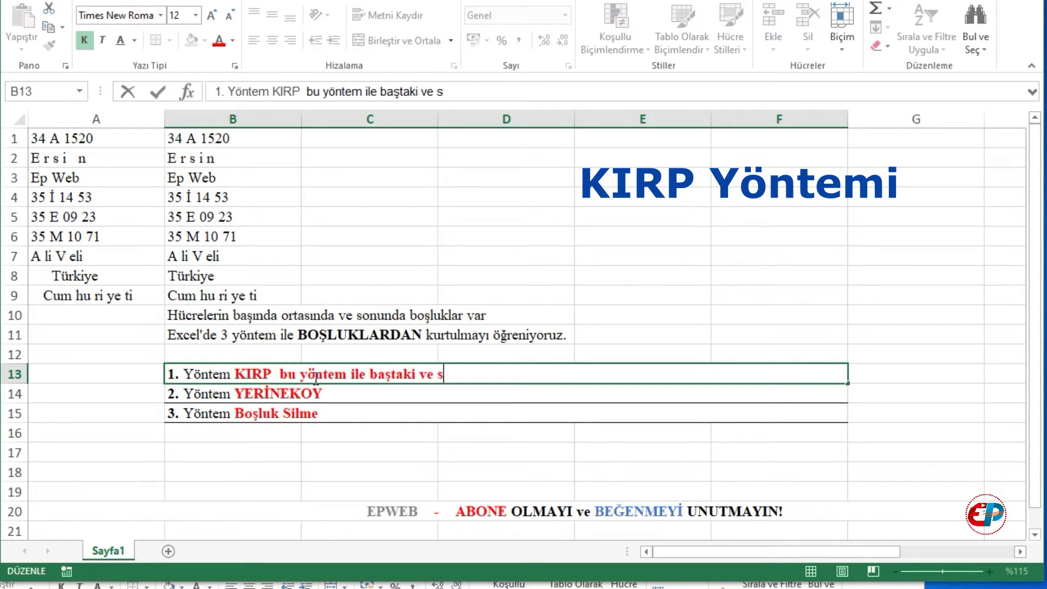
pyautogui.write('ondaki boşl')
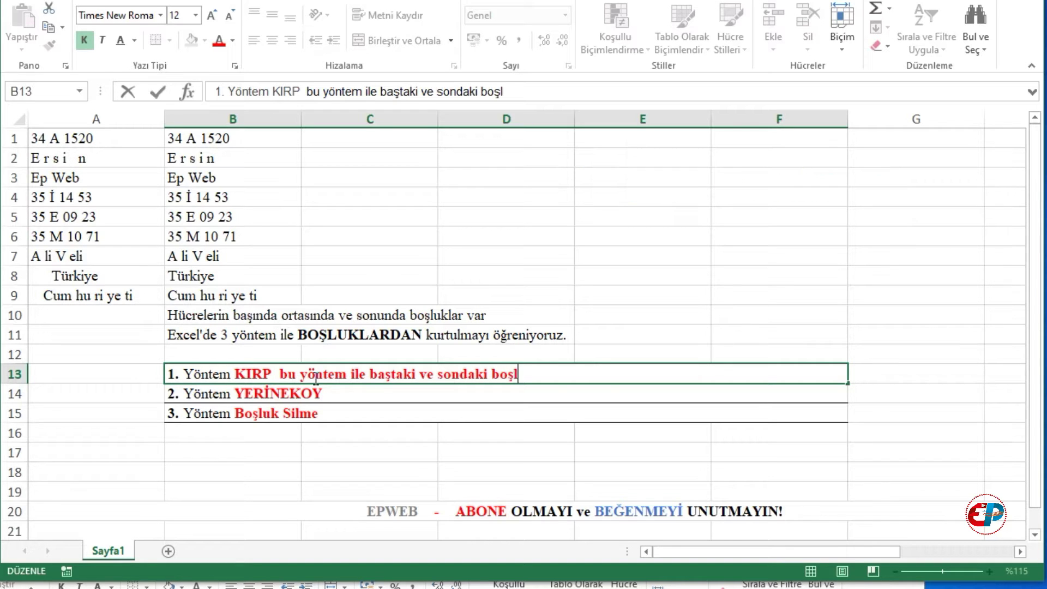
pyautogui.write('uklar silini')
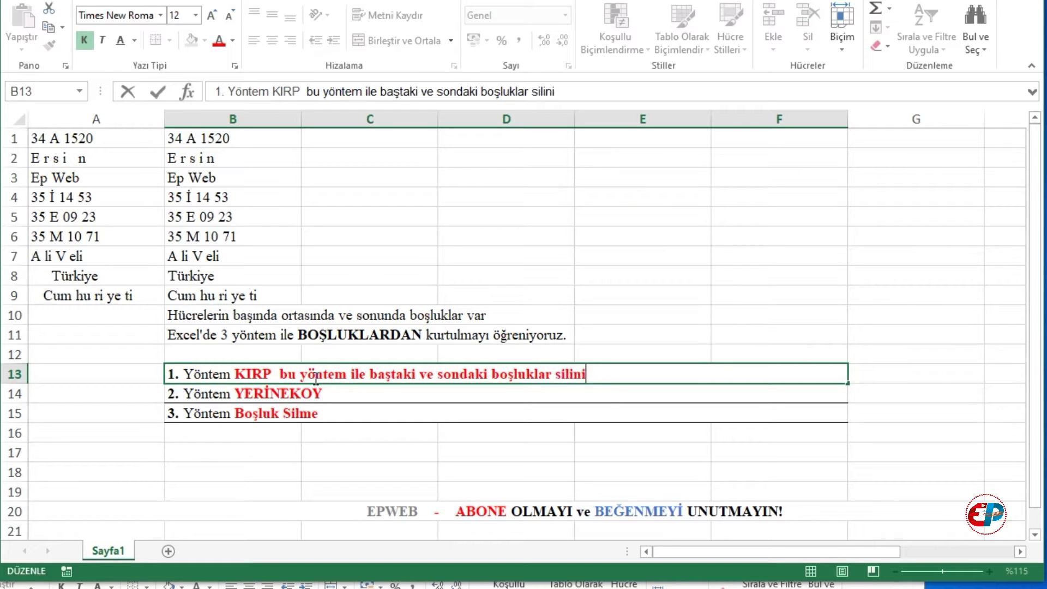
pyautogui.write('r ve sayılarda işe yaramaz')
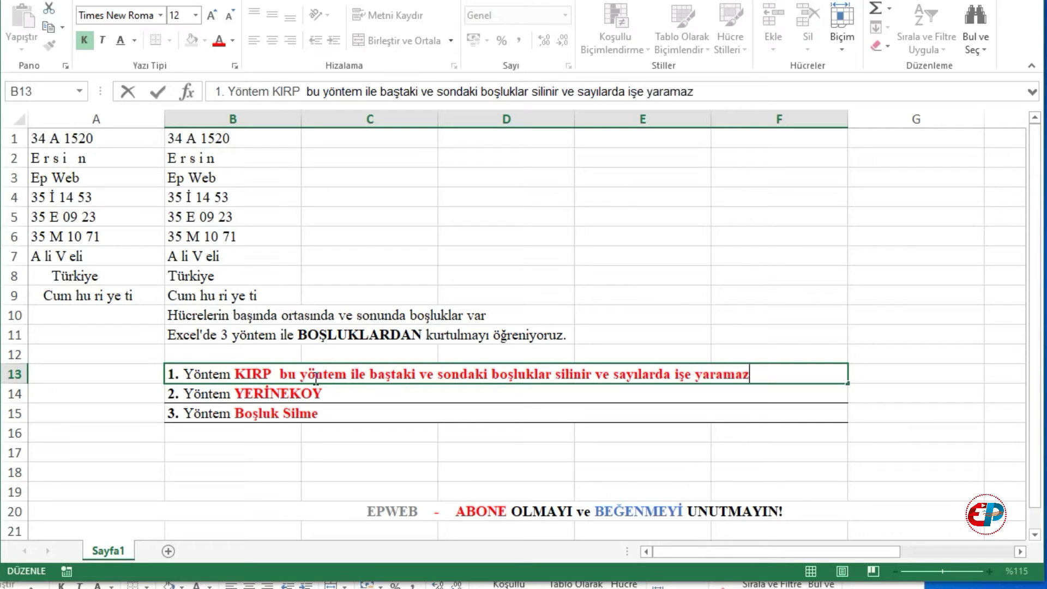
pyautogui.press('Return')
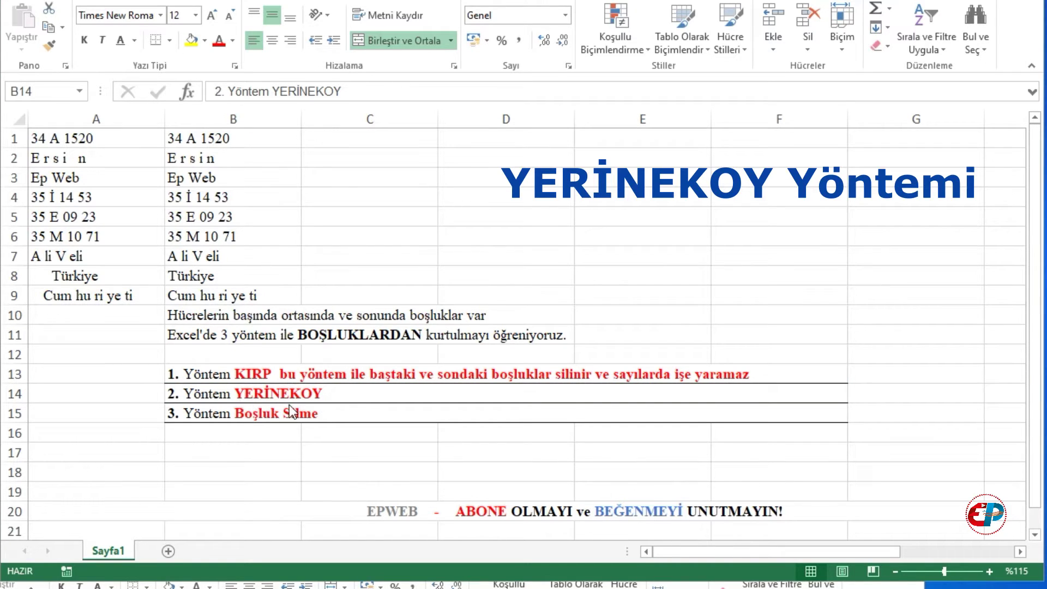
# - Enter the formula =YERİNEKOY(A1;" ";"") in cell C1 to replace every space with nothing
pyautogui.click(352, 141)
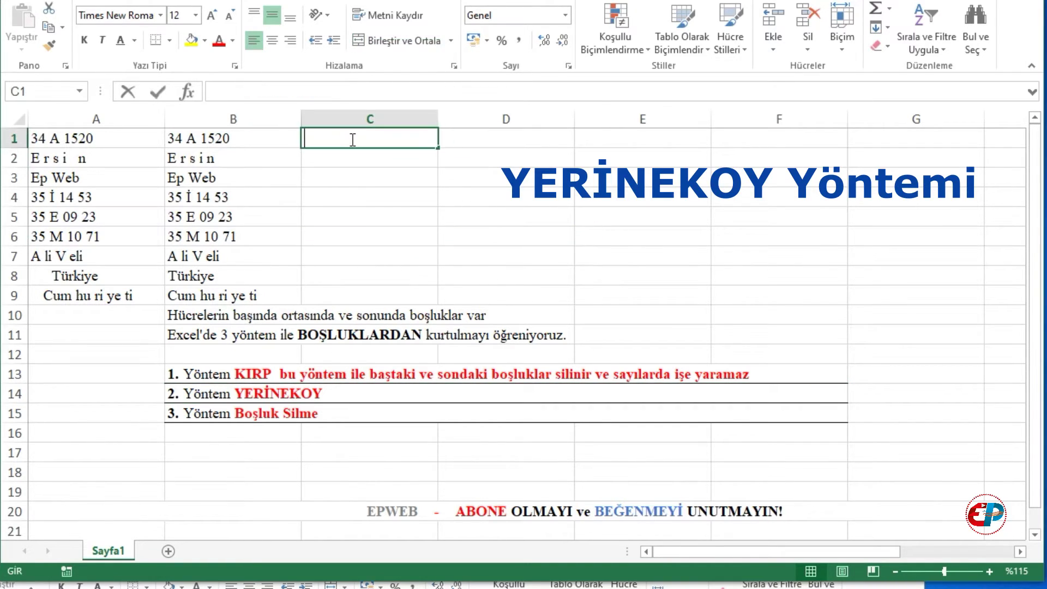
pyautogui.write('=')
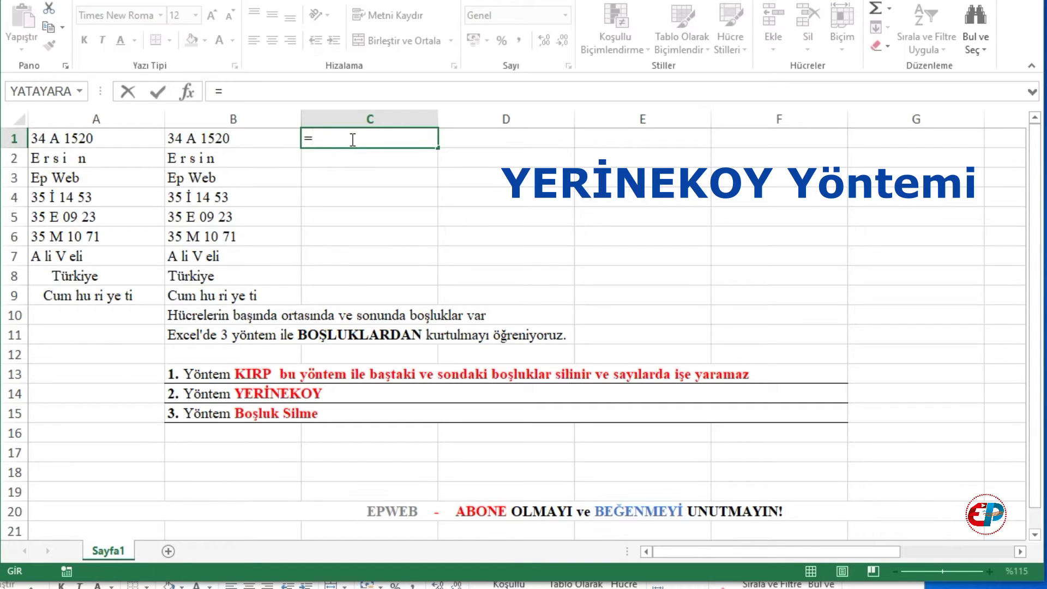
pyautogui.write('yerinekoy(A1')
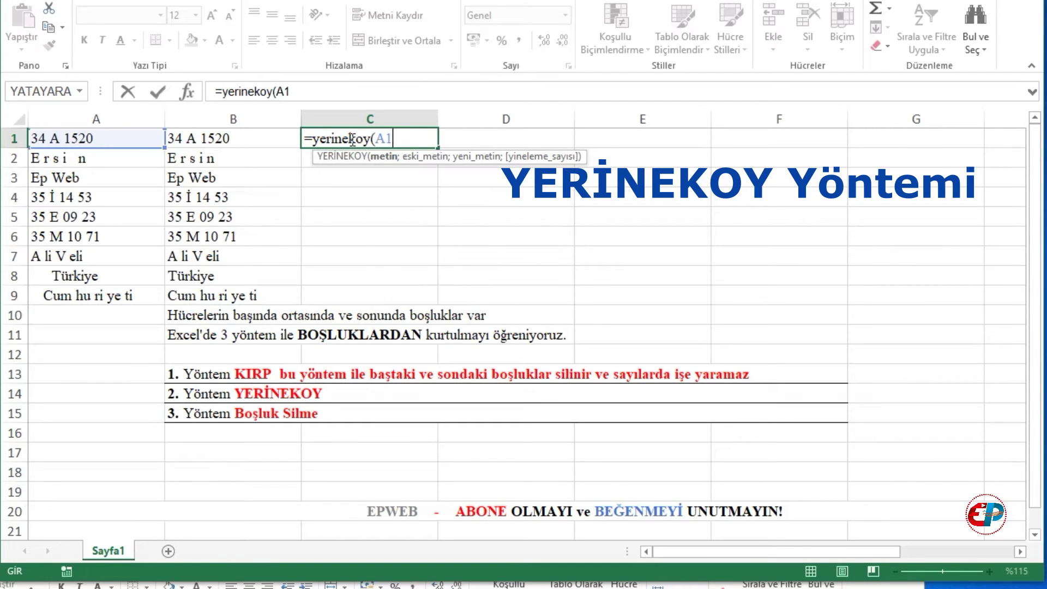
pyautogui.write(';2')
pyautogui.press('BackSpace')
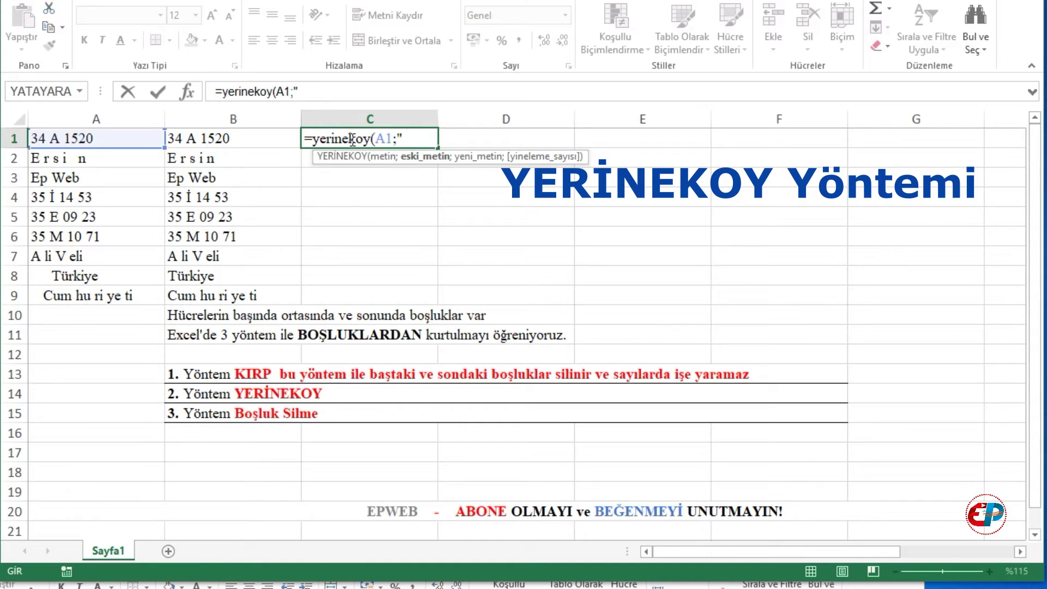
pyautogui.write('" ";')
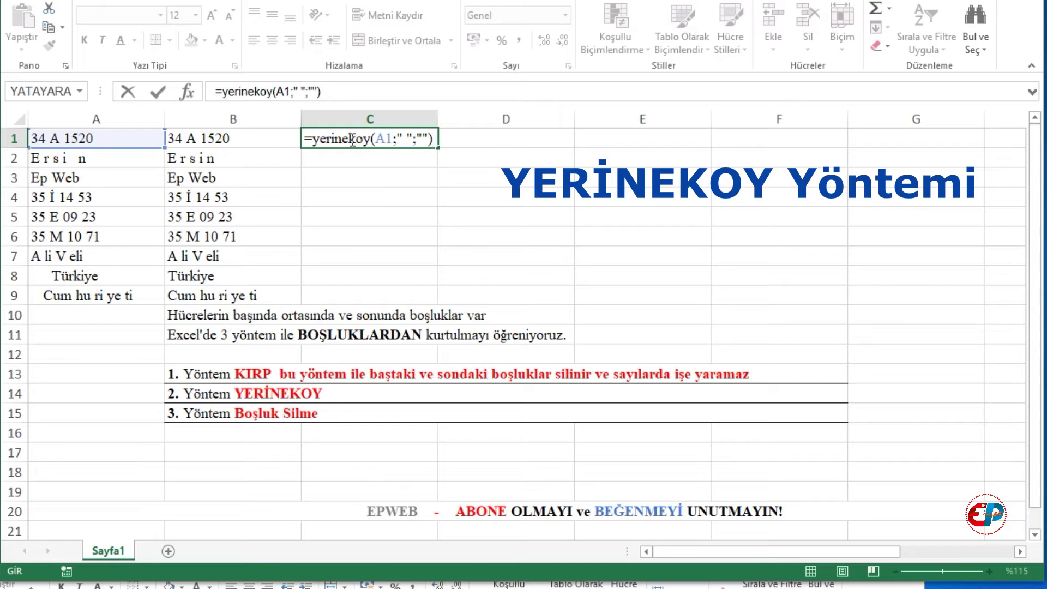
pyautogui.press('Return')
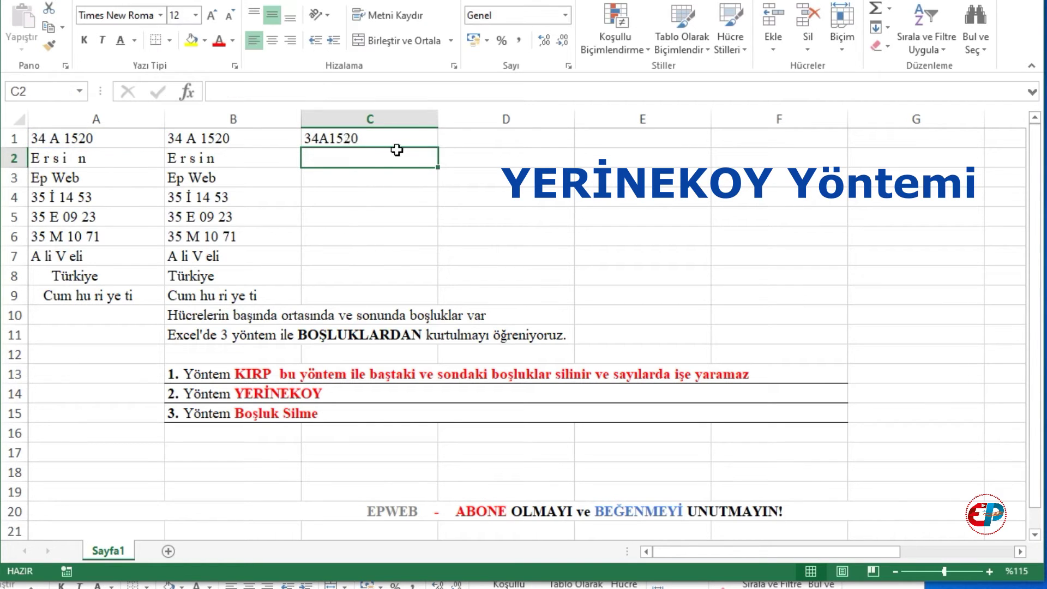
# - Fill the YERİNEKOY formula from C1 down through C9
pyautogui.click(390, 140)
pyautogui.moveTo(438, 148); pyautogui.dragTo(418, 302)
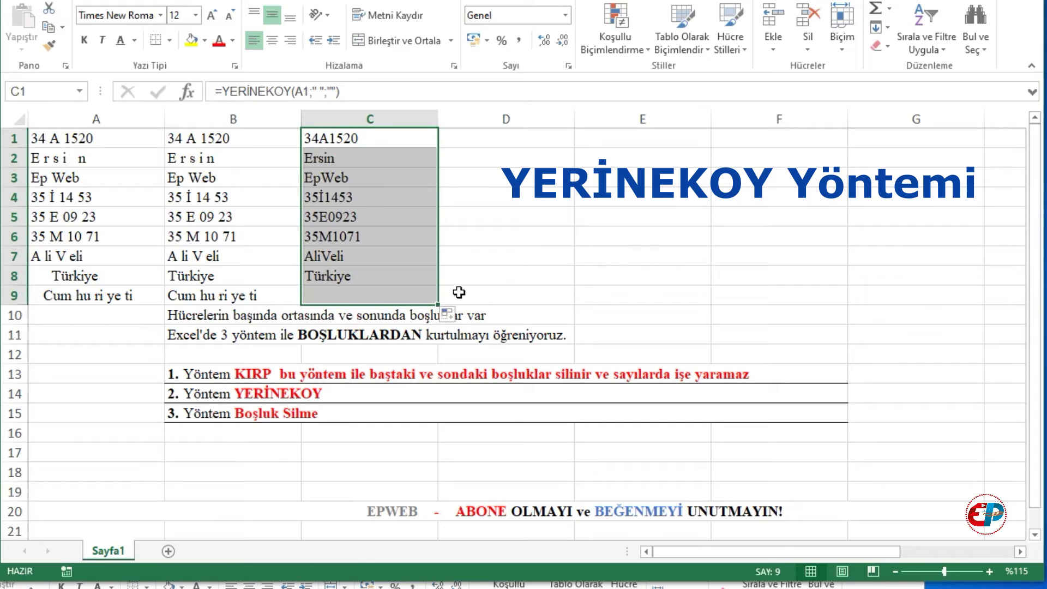
pyautogui.click(429, 279)
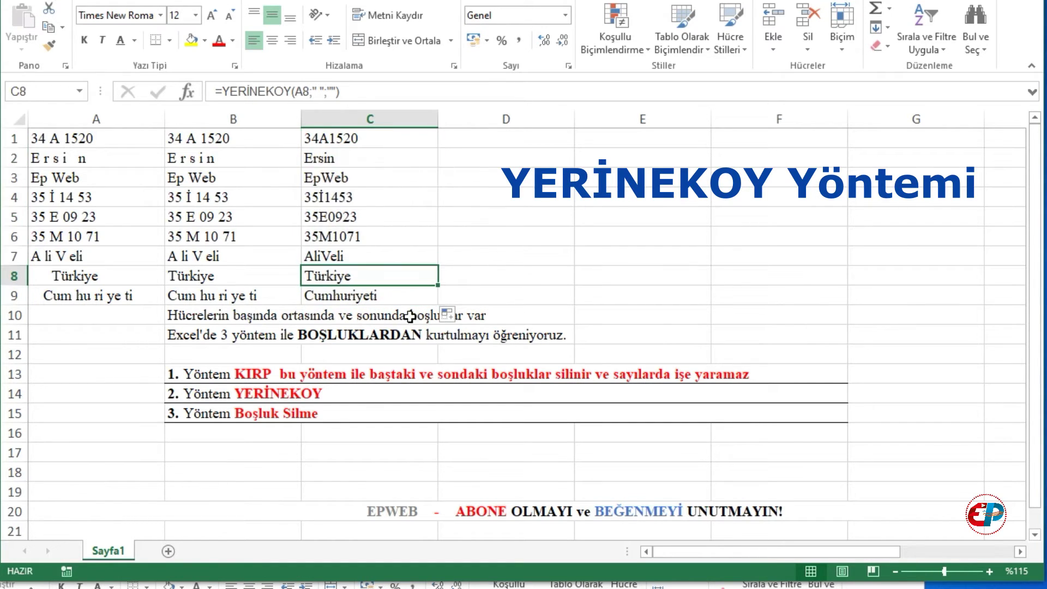
# - Append "bu yöntem ile bütün boşluklar gider." to the YERİNEKOY method line in B14
pyautogui.click(364, 395)
pyautogui.doubleClick(365, 397)
pyautogui.write('bu yöntem ile bütün')
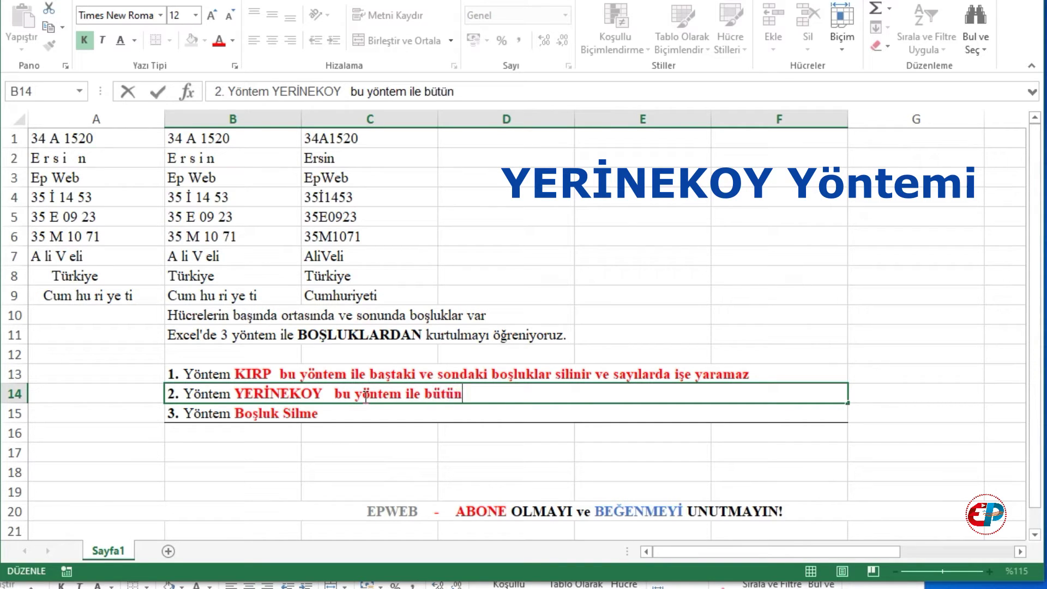
pyautogui.write(' boşluklar gider.')
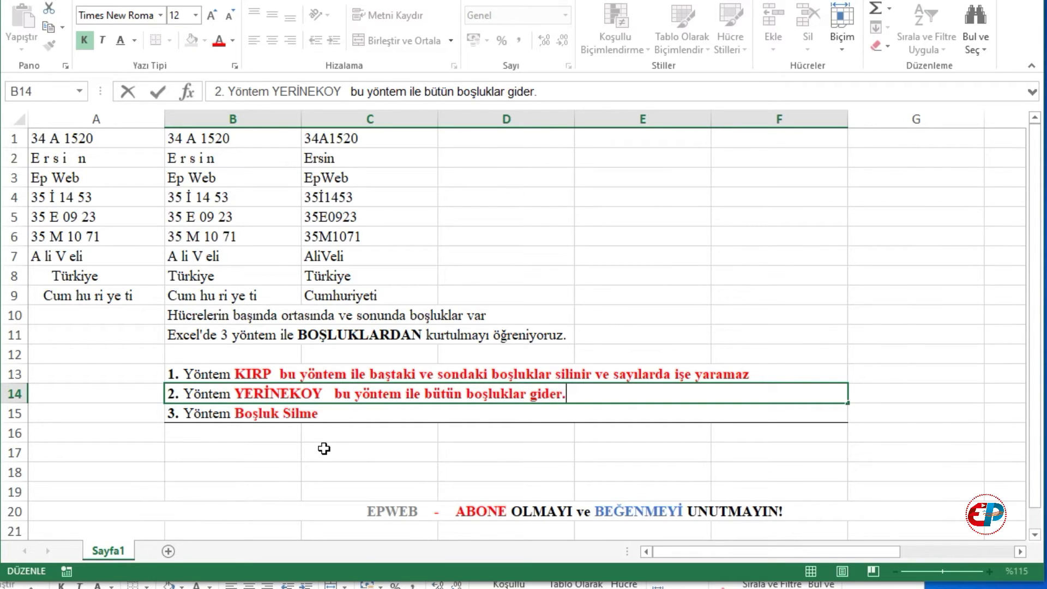
pyautogui.press('Return')
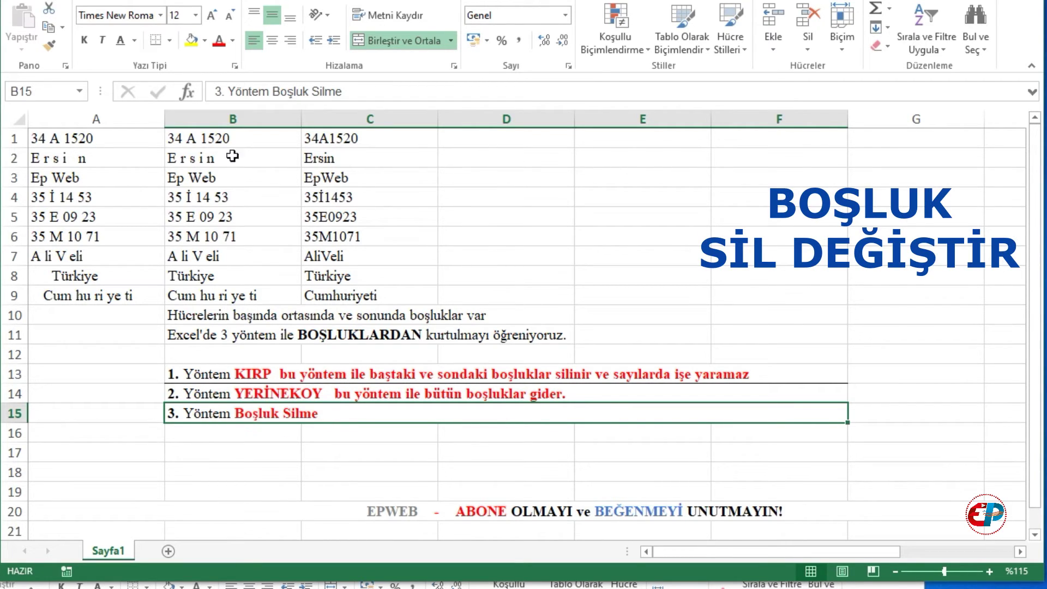
# - Copy the entries in A1:A9 into column D, starting at cell D1
pyautogui.moveTo(120, 140); pyautogui.dragTo(114, 294)
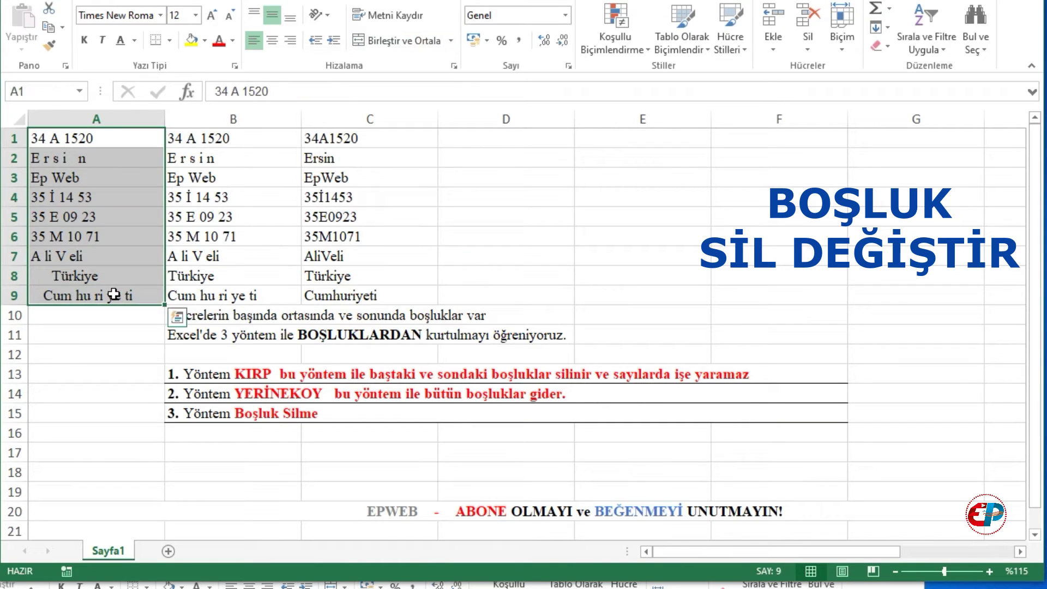
pyautogui.hotkey('ctrl', 'c')
pyautogui.click(459, 136)
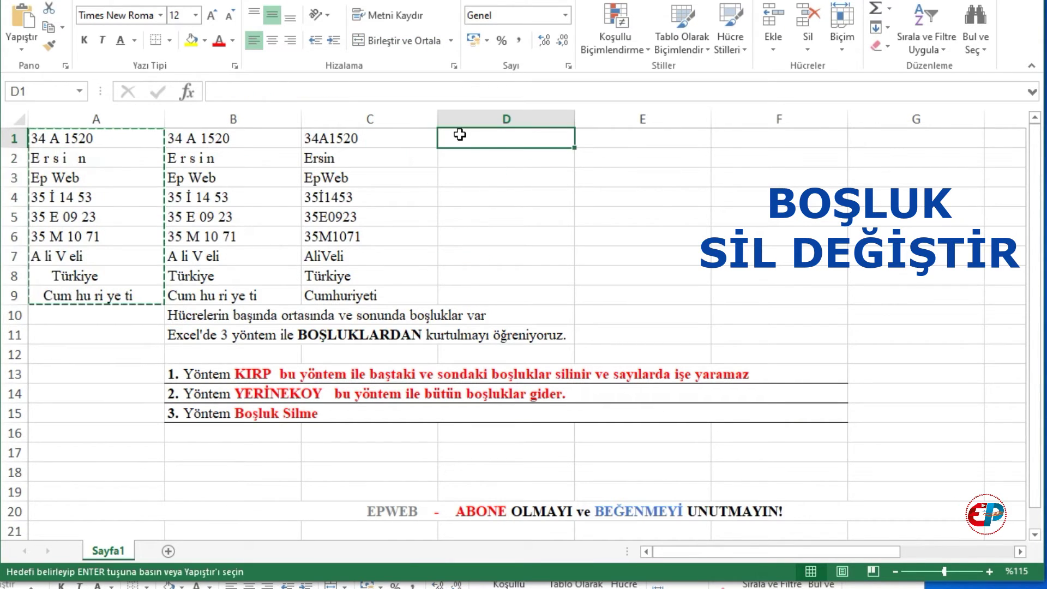
pyautogui.hotkey('ctrl', 'v')
pyautogui.click(533, 170)
pyautogui.click(539, 117)
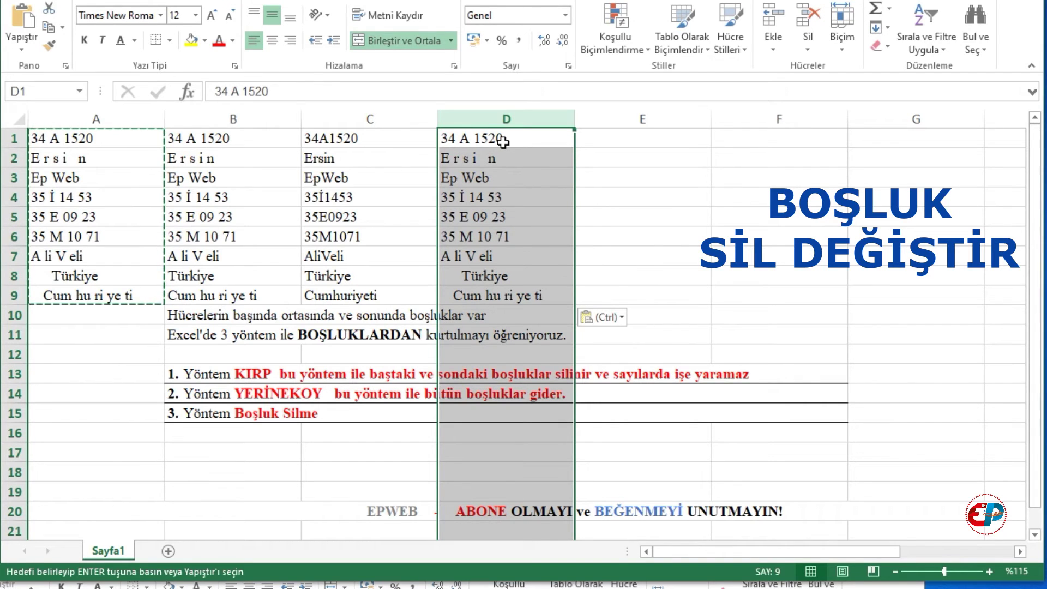
pyautogui.moveTo(502, 141); pyautogui.dragTo(504, 295)
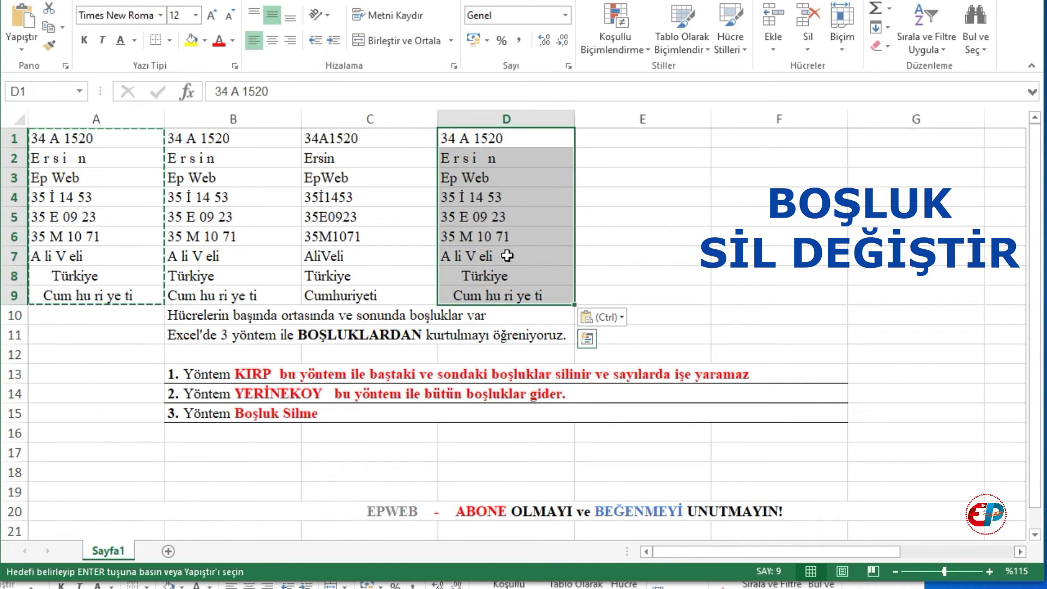
pyautogui.click(978, 43)
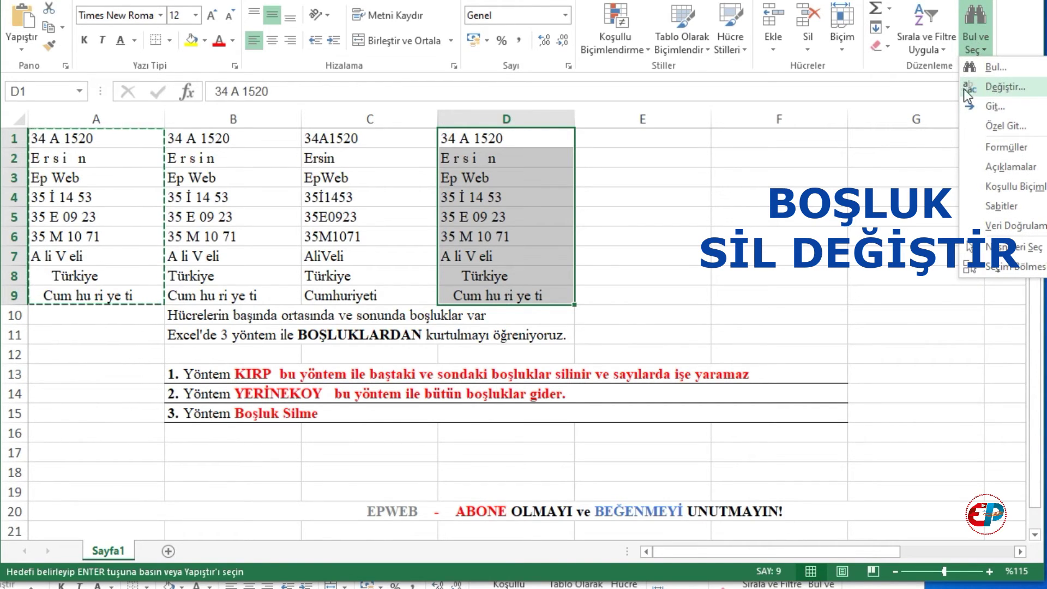
pyautogui.click(655, 181)
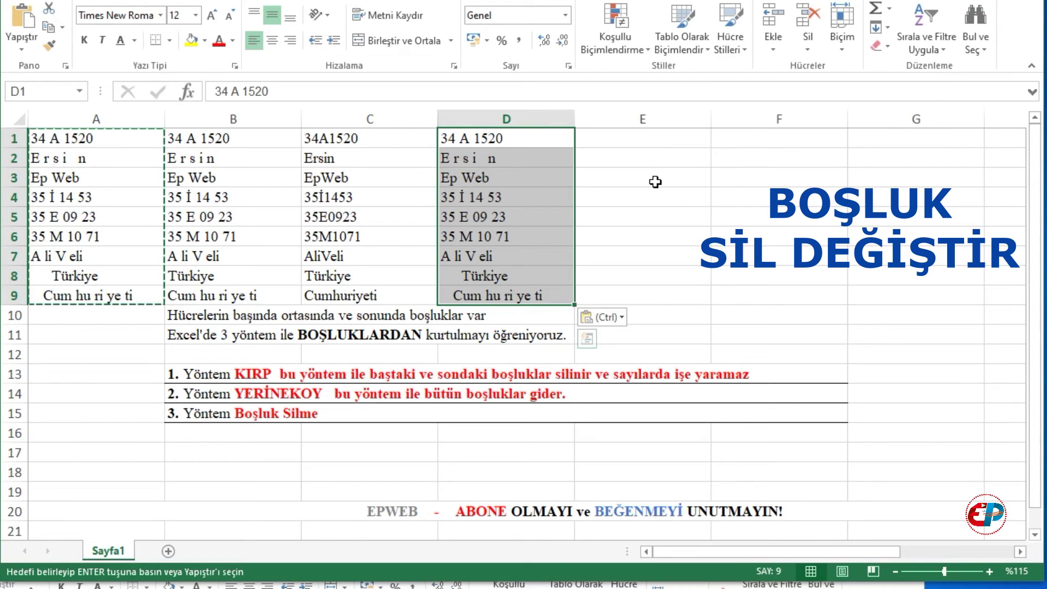
# - Enter the note "veya kısayolu CTRL+H" in cell E3
pyautogui.click(655, 182)
pyautogui.press('Escape')
pyautogui.write('veya kısayolu CTRL+H')
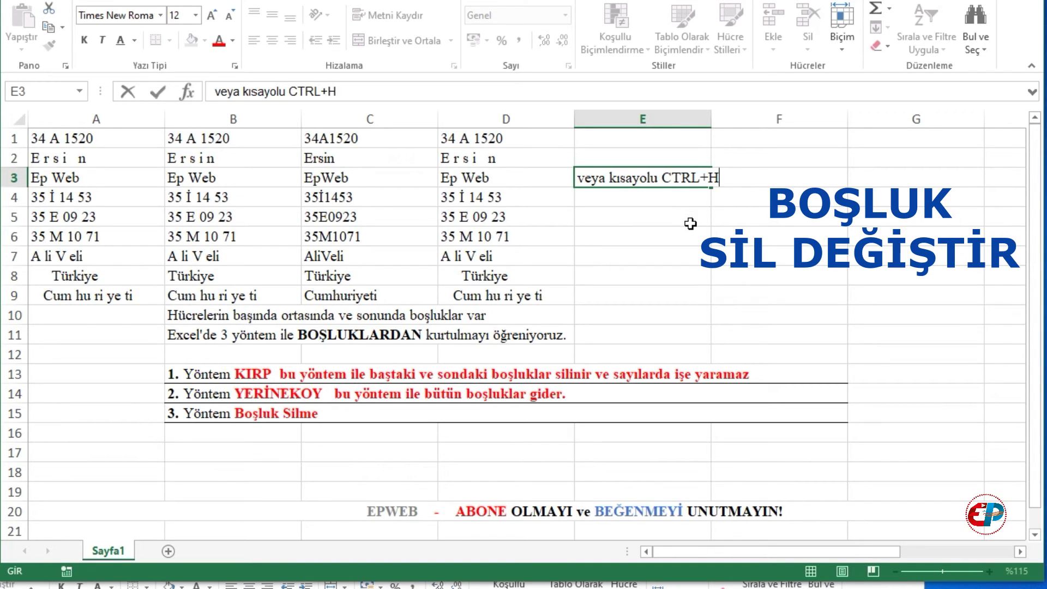
pyautogui.press('Return')
# - Replace every space in D1:D9 with an empty value using Find and Replace, and close the dialog
pyautogui.moveTo(506, 139); pyautogui.dragTo(493, 294)
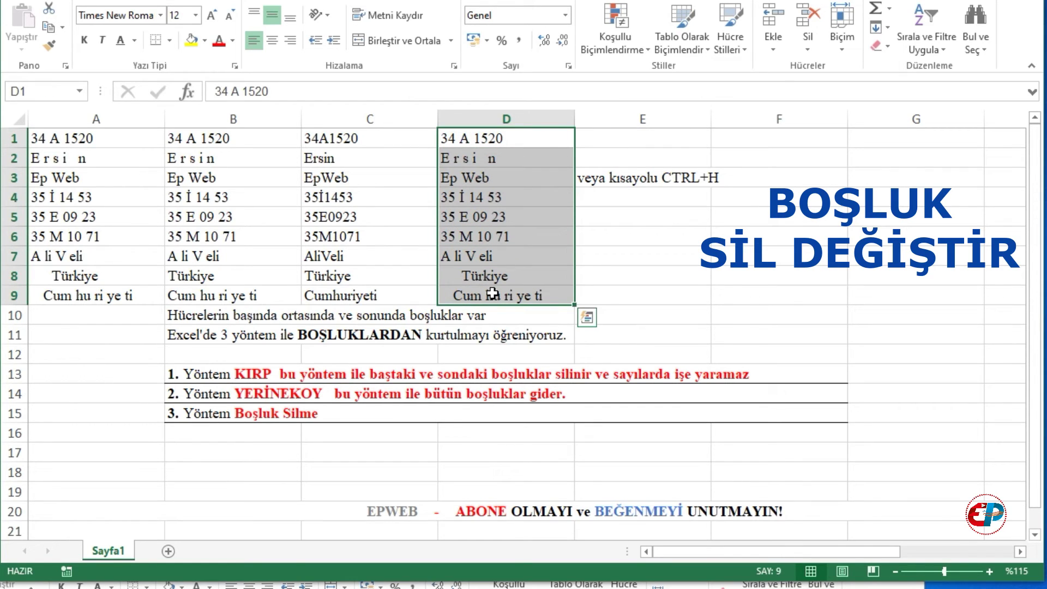
pyautogui.hotkey('ctrl', 'h')
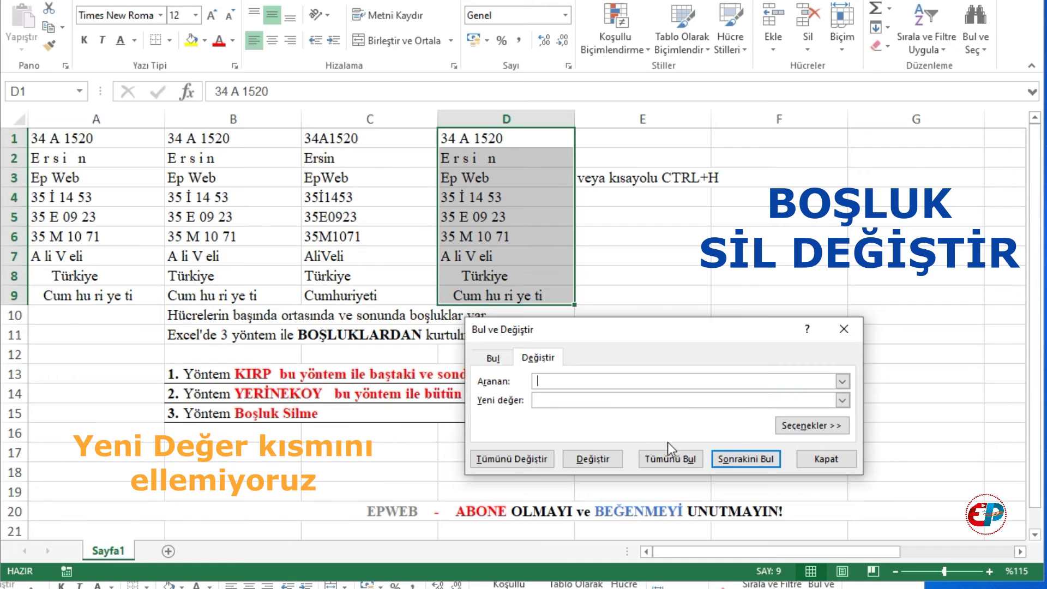
pyautogui.click(530, 460)
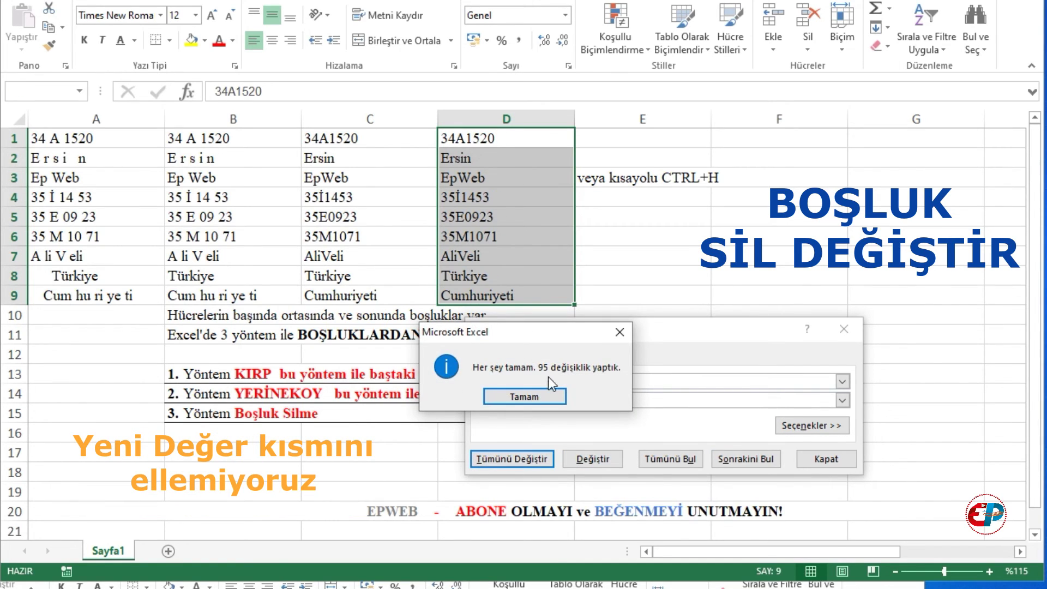
pyautogui.click(524, 397)
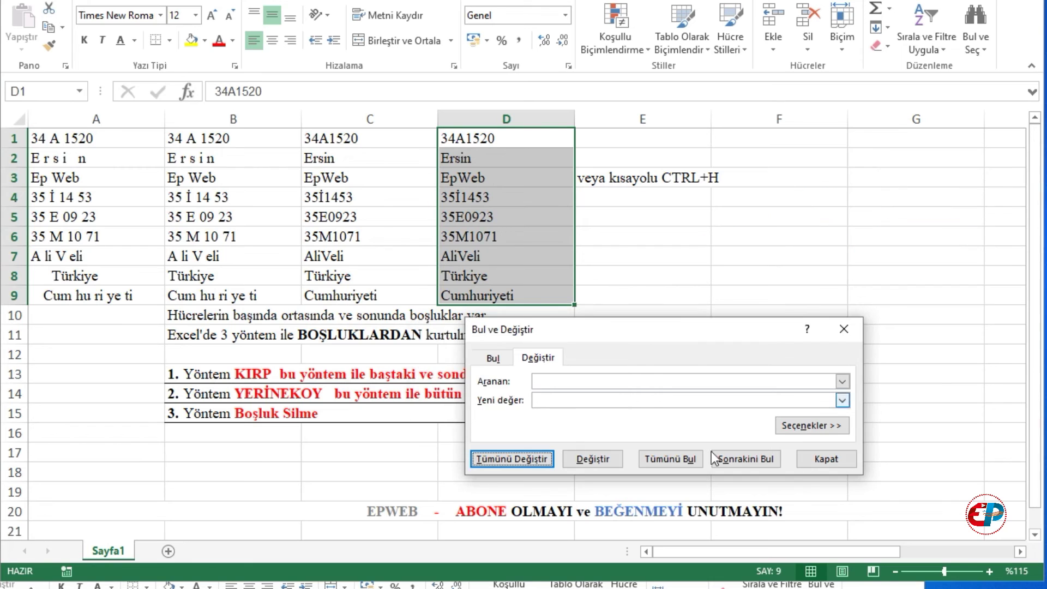
pyautogui.click(835, 458)
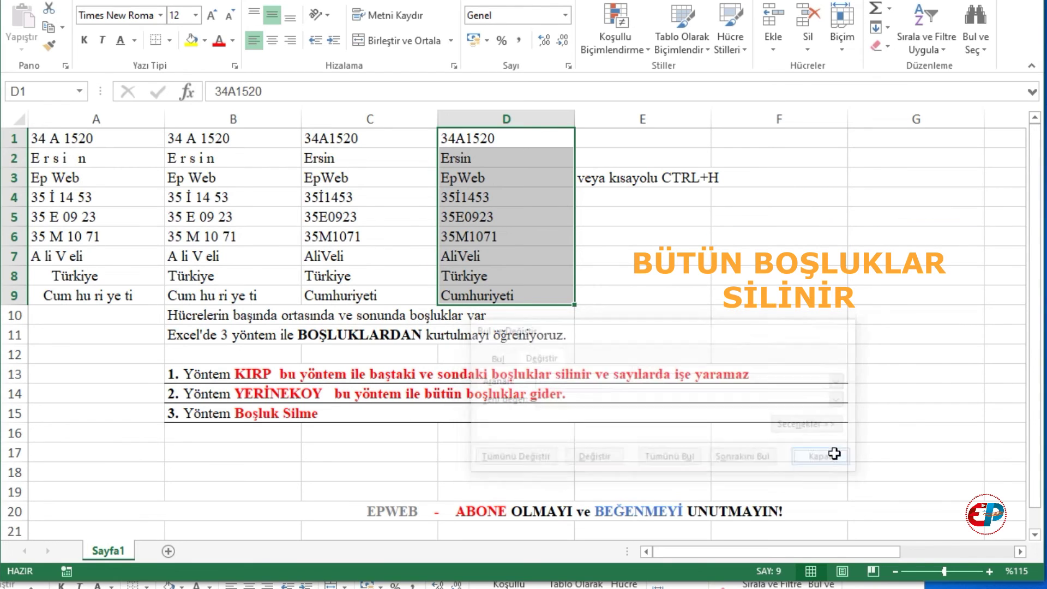
# - Enter the closing note "İstediğiniz yöntemi kullanarak boşluklardan kurtulabilirsiniz" in cell B17
pyautogui.click(623, 235)
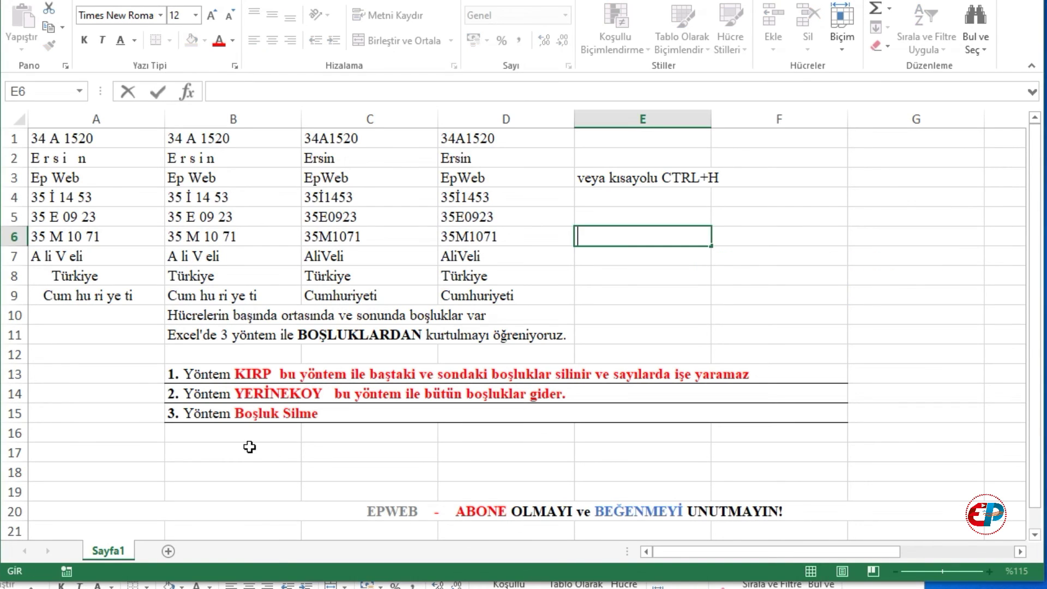
pyautogui.doubleClick(250, 452)
pyautogui.write('İstediğiniz yöntemli')
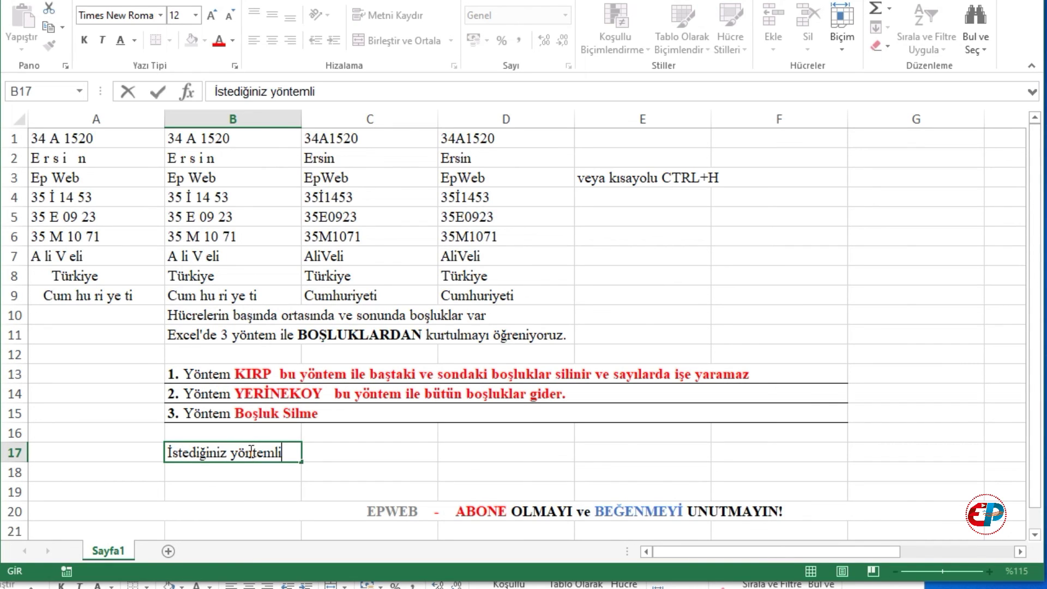
pyautogui.press('BackSpace')
pyautogui.press('BackSpace')
pyautogui.write('i kullanarak')
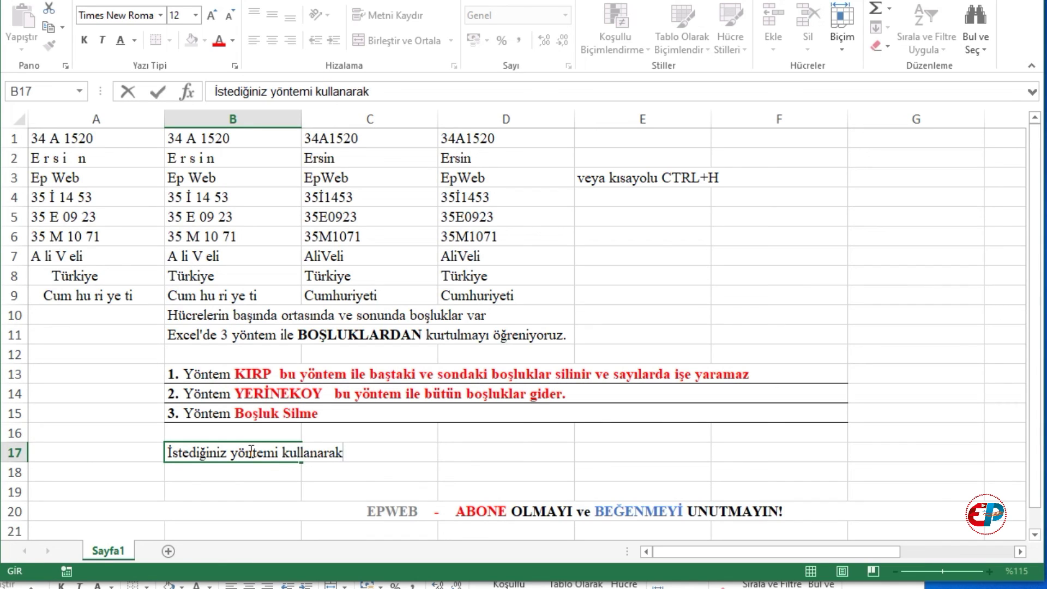
pyautogui.write(' boşluk')
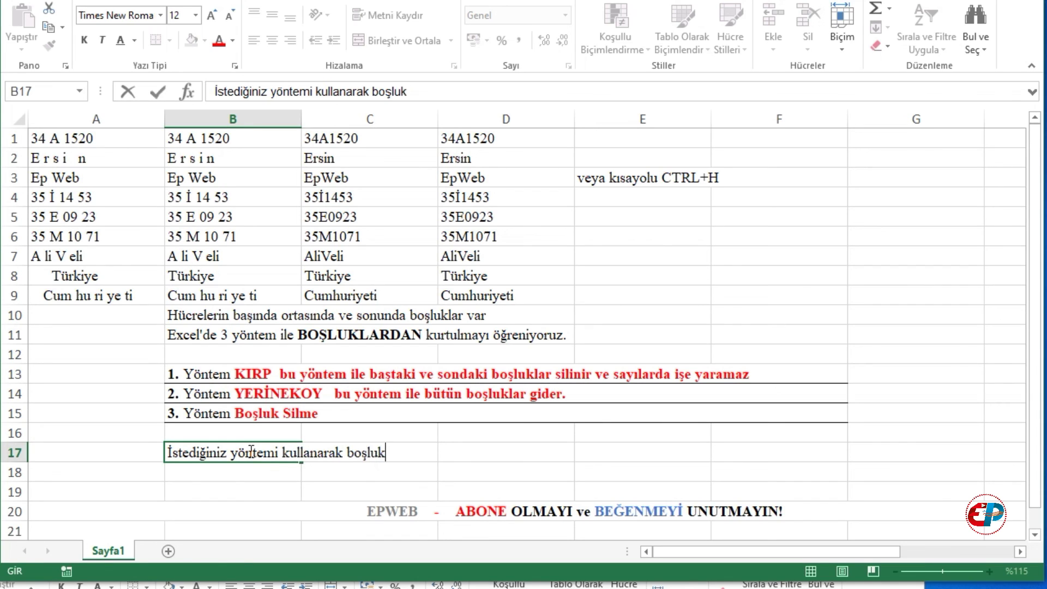
pyautogui.write('lardan kurtu')
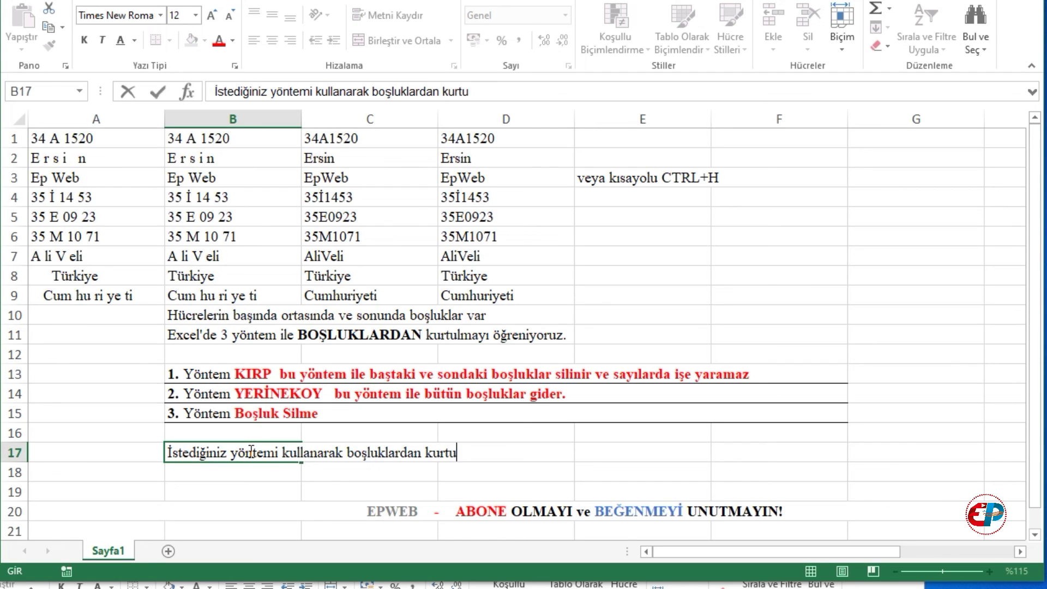
pyautogui.write('labilirsiniz')
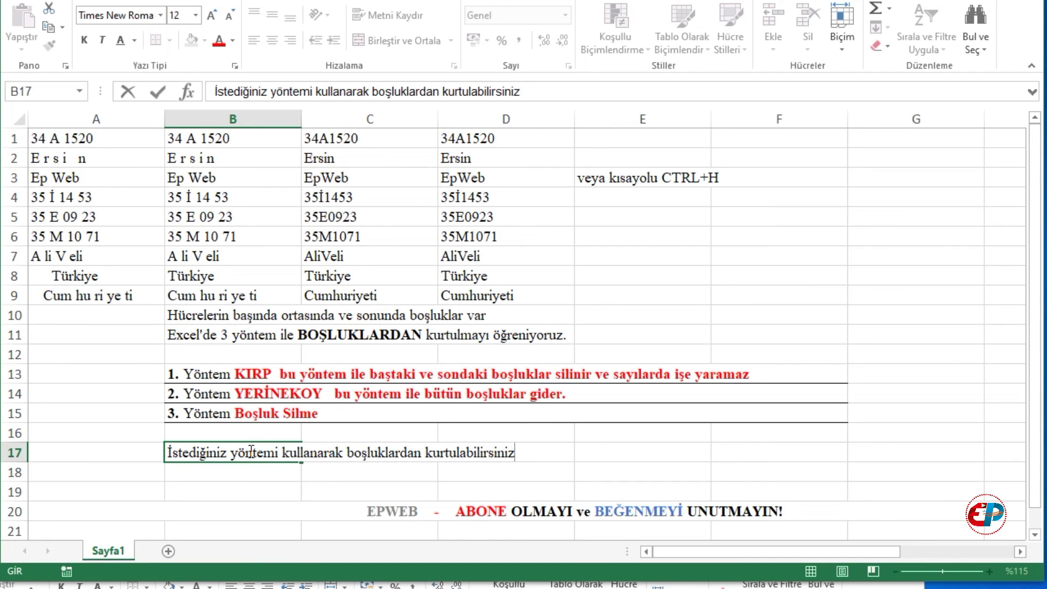
pyautogui.press('Return')
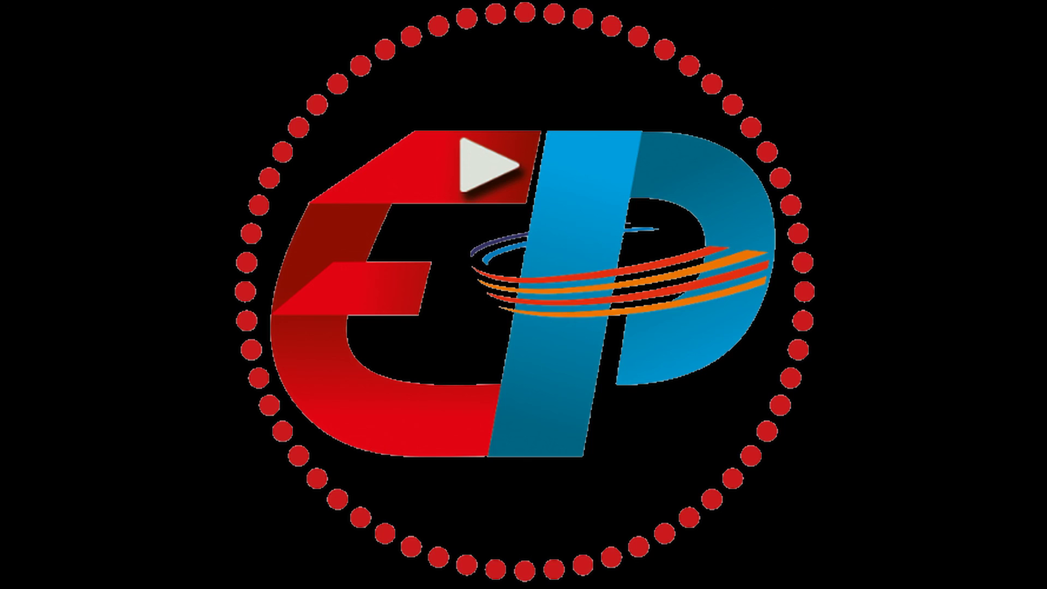